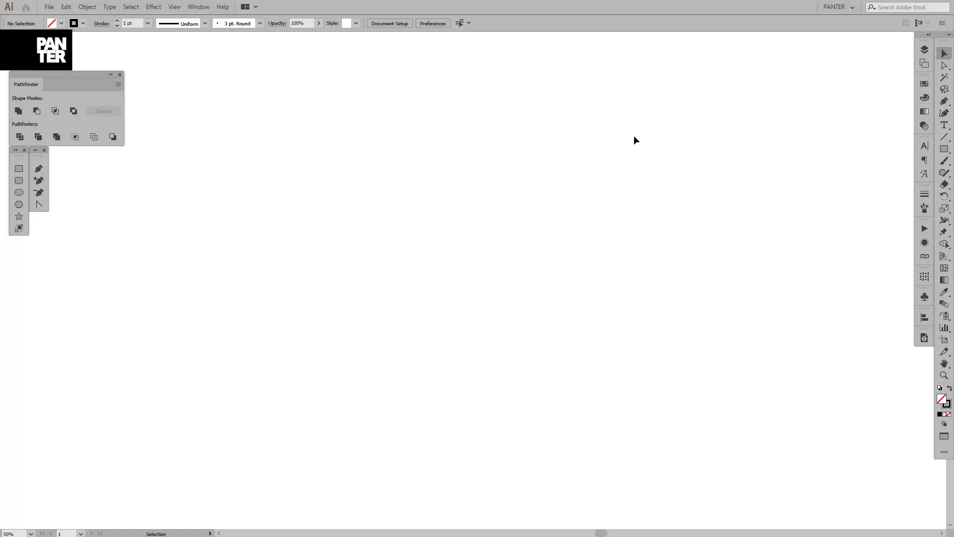
Bring up the shape tools flyout in the toolbar to reach the Ellipse tool
left_click(25, 196)
right_click(946, 150)
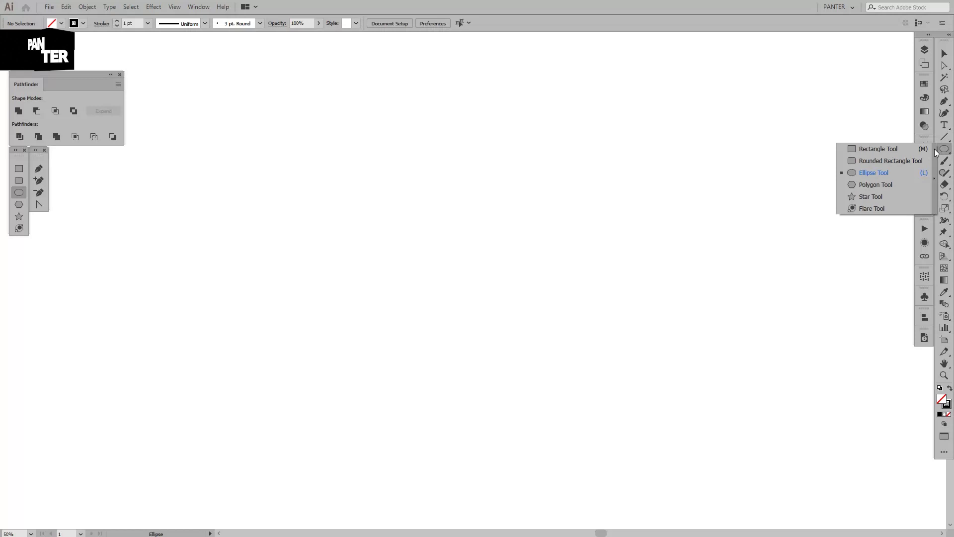
Draw a 720 × 720 px circle on the artboard, then choose the Rotate tool
left_click(879, 172)
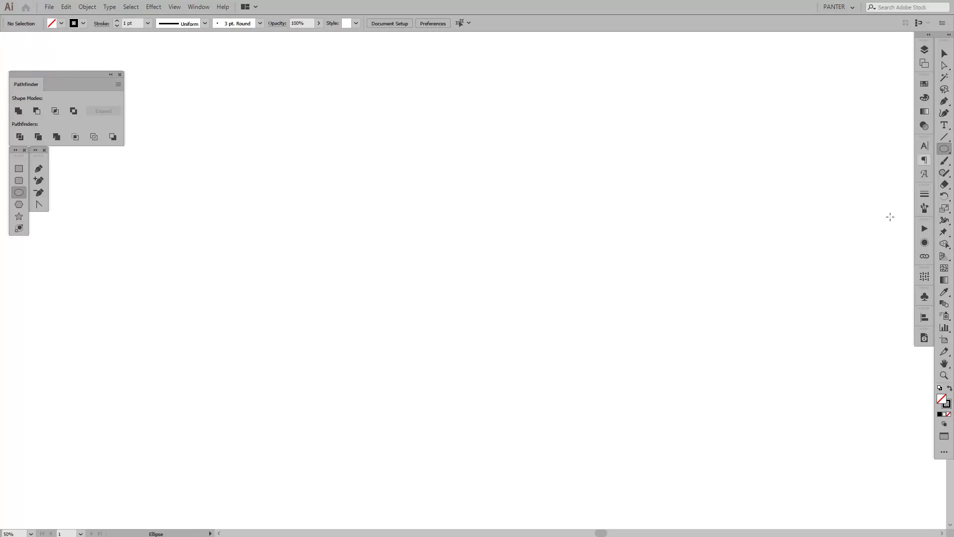
mouse_move(295, 263)
left_mouse_down()
mouse_move(371, 348)
mouse_move(414, 380)
mouse_move(413, 360)
mouse_move(413, 378)
mouse_move(437, 384)
mouse_move(413, 358)
mouse_move(422, 367)
left_mouse_up()
key("v")
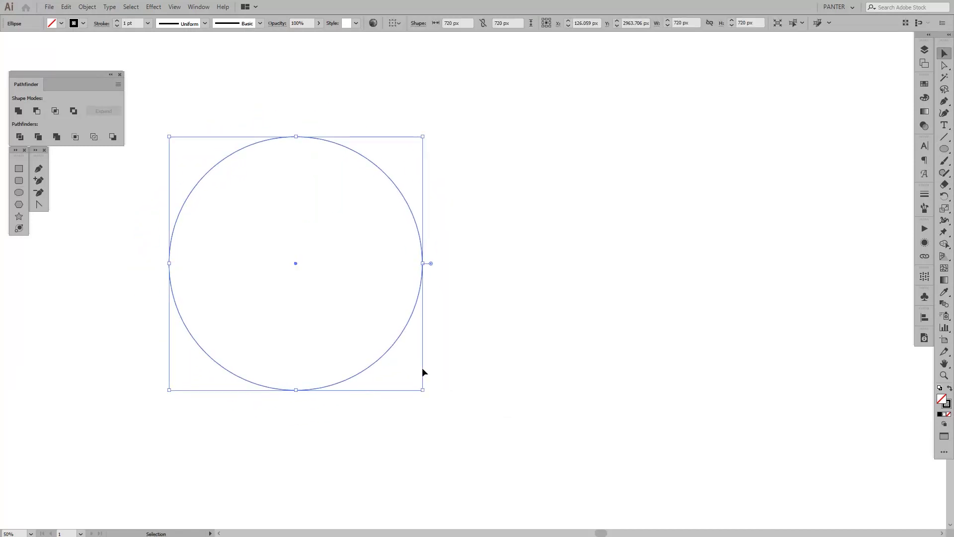
left_click_drag(458, 317, 468, 316)
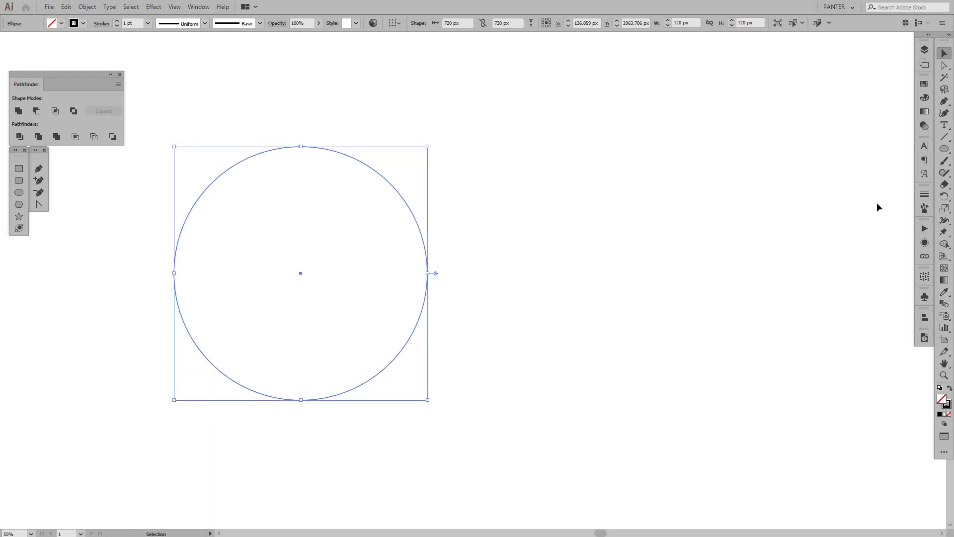
left_click(946, 196)
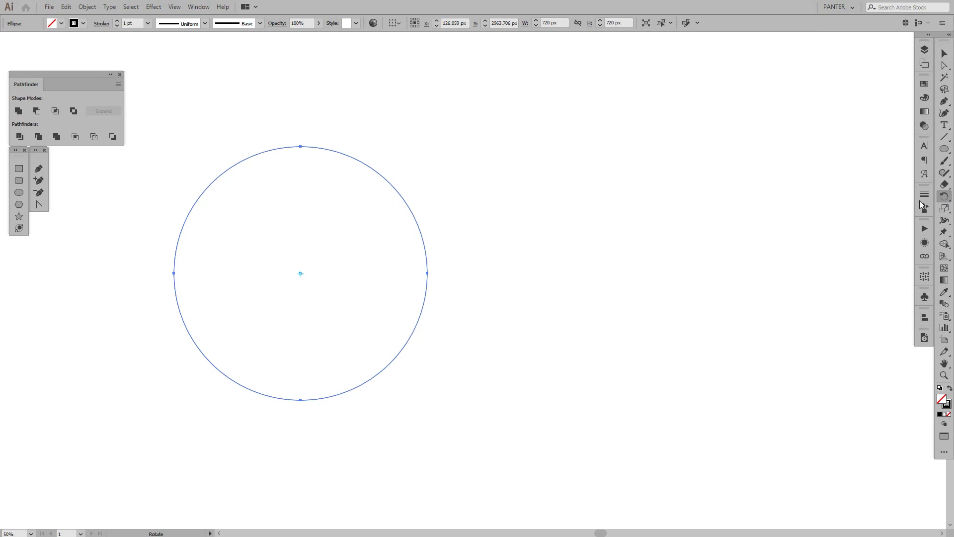
Make one copy of the circle rotated 20° around its right edge point
left_click(427, 273, "alt")
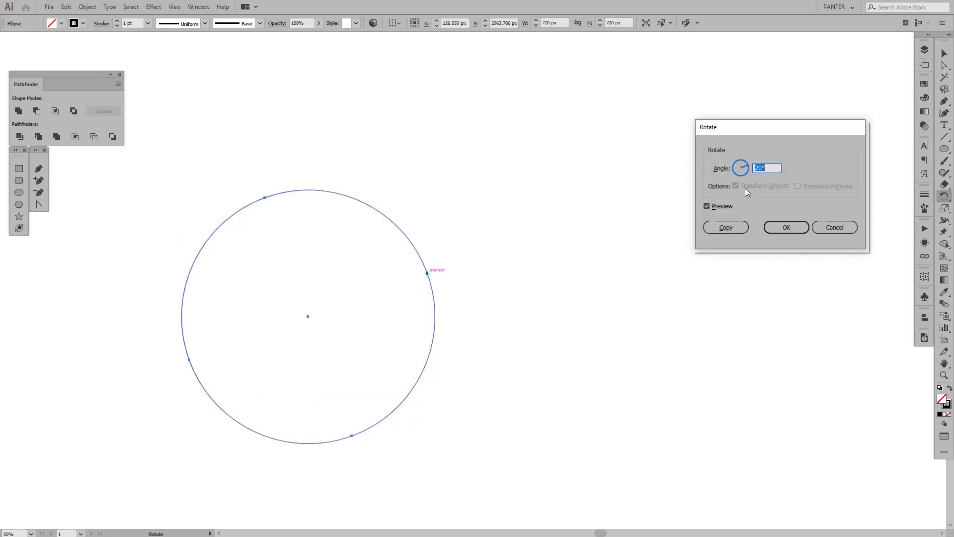
left_click(771, 168)
left_click_drag(771, 168, 754, 169)
left_click(740, 226)
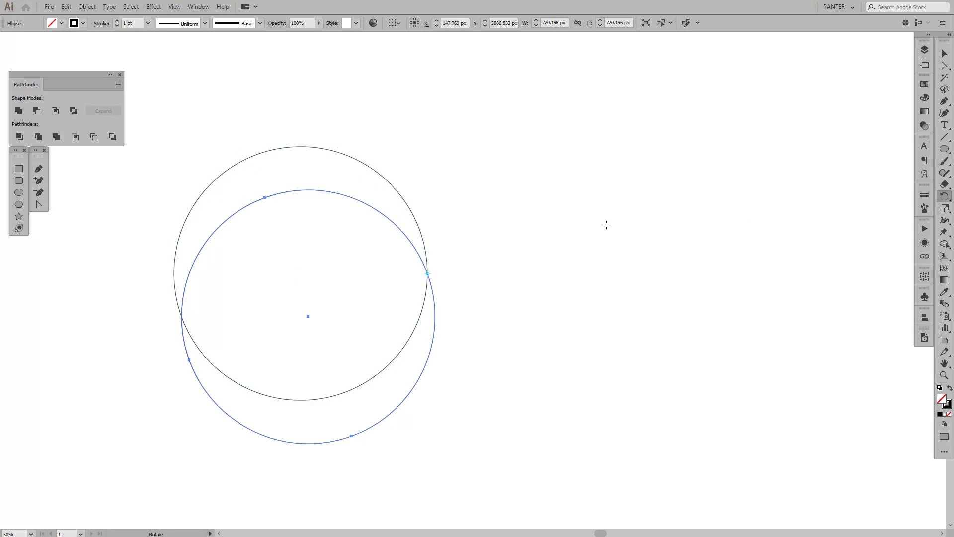
Repeat the rotated copy with Ctrl+D to close the ring, then deselect and centre the rosette
key("v")
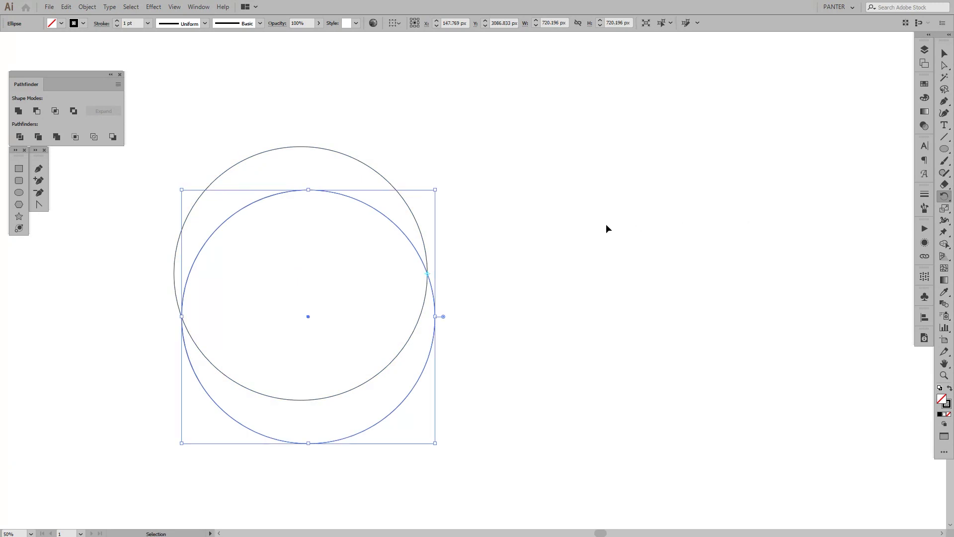
key("ctrl+d")
key("ctrl+d")
key("ctrl+d")
key("ctrl+d")
key("ctrl+d")
key("ctrl+d")
key("ctrl+d")
key("ctrl+d")
key("ctrl+d")
key("ctrl+d")
key("ctrl+d")
key("ctrl+d")
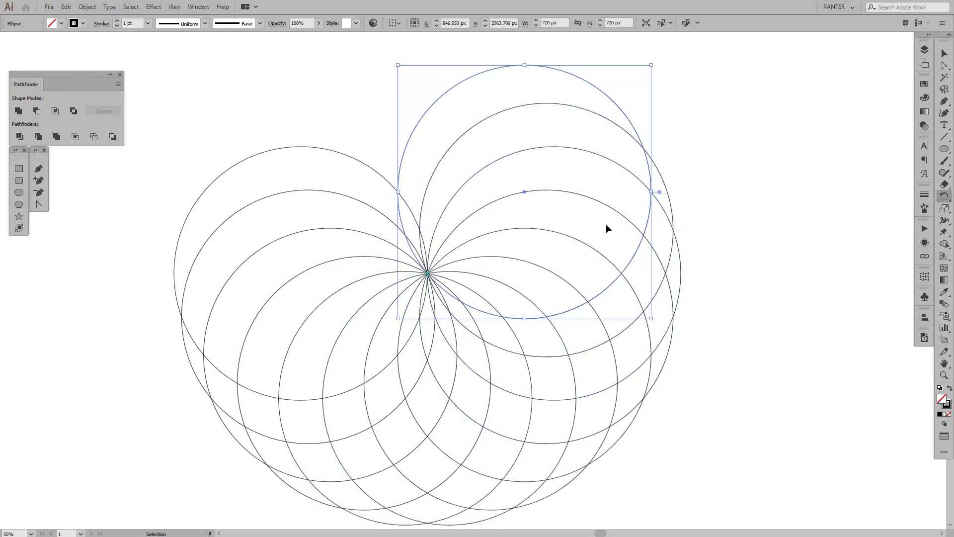
key("ctrl+d")
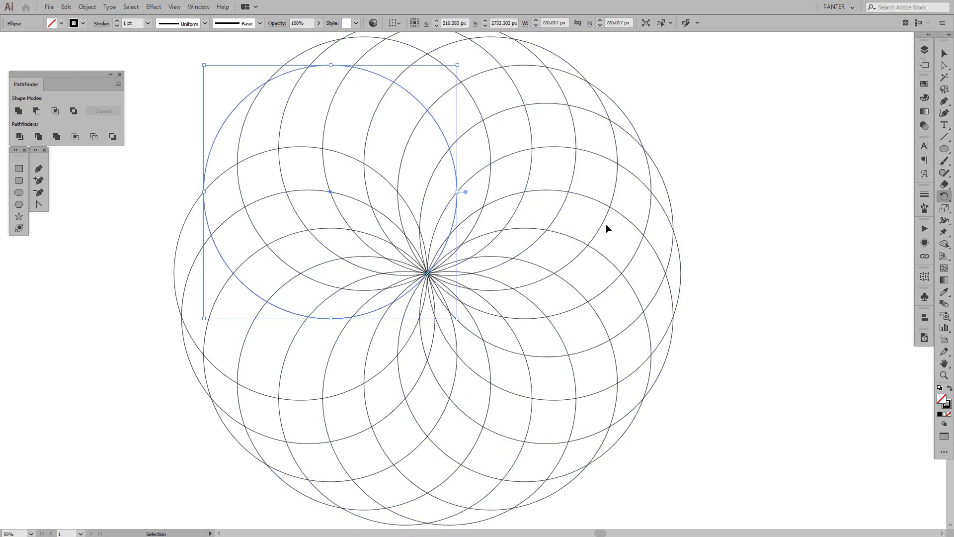
key("ctrl+d")
key("r")
key("v")
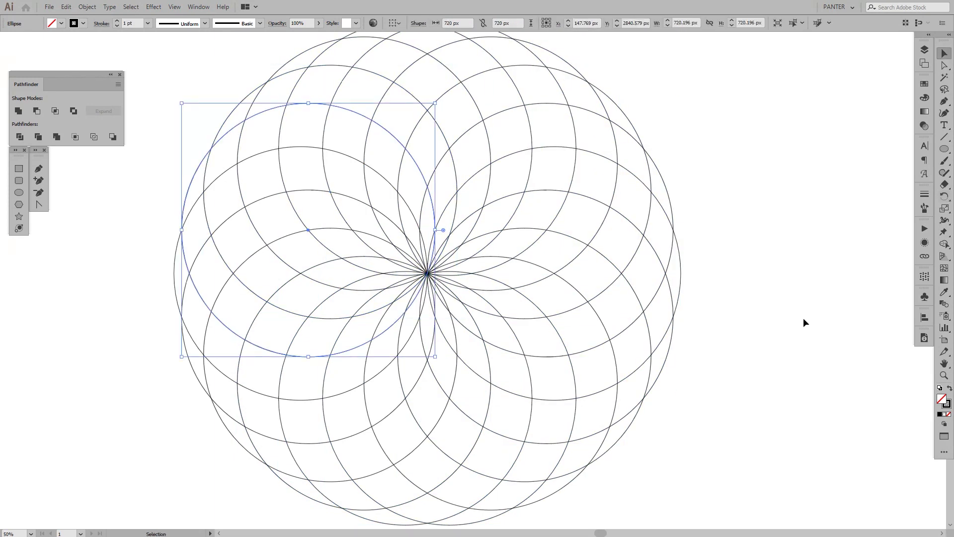
left_click(733, 309)
scroll(734, 309, "down", 1)
left_click_drag(740, 313, 676, 294)
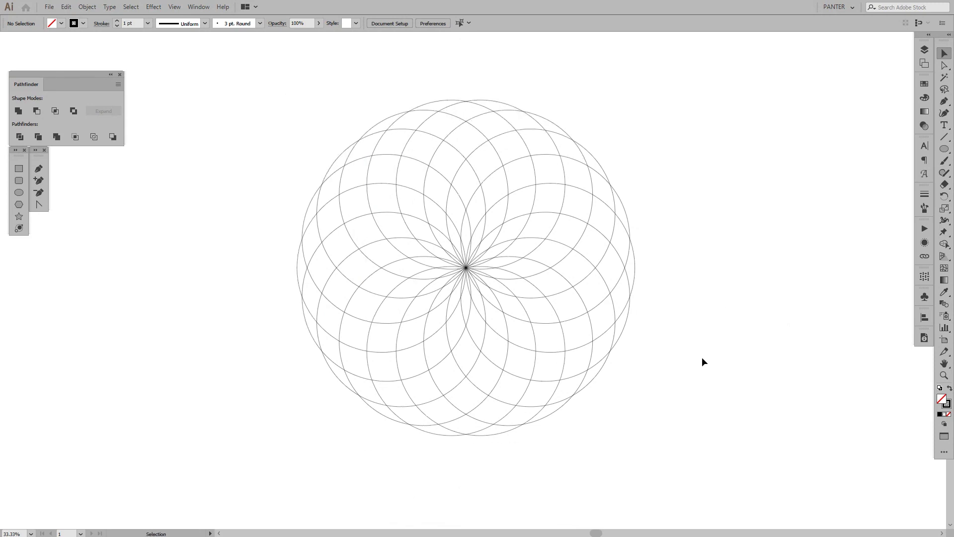
Select every rosette circle and merge a curved band of regions into a crescent with Shape Builder
left_click_drag(699, 405, 276, 94)
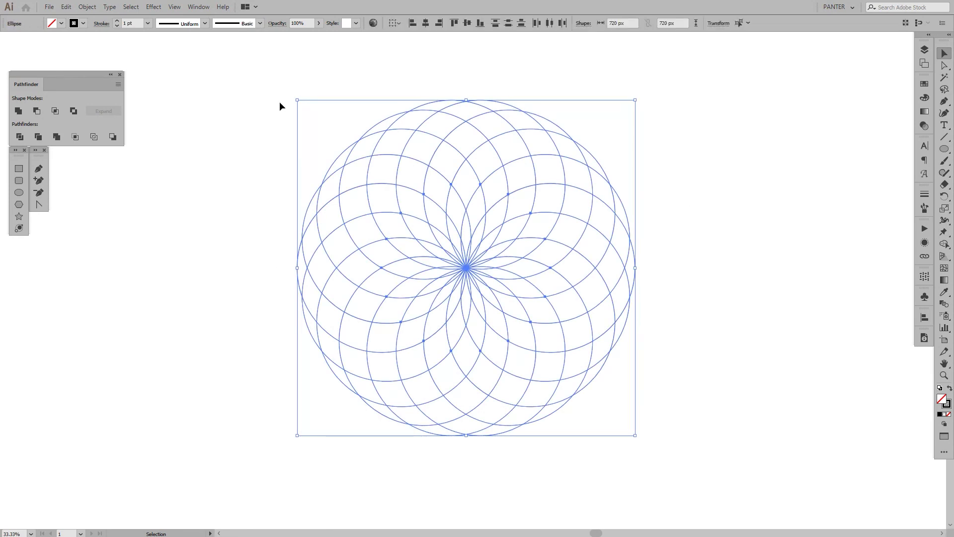
key("shift")
key("shift+m")
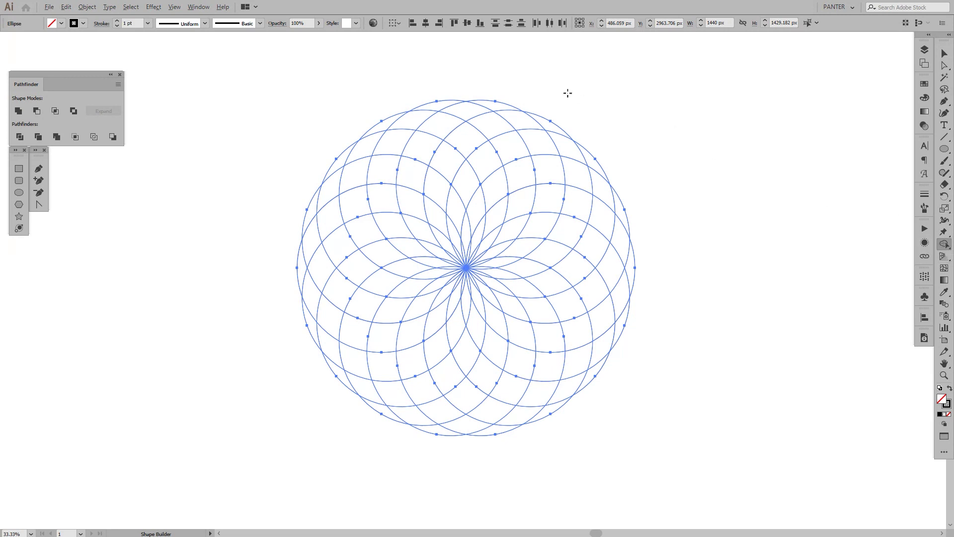
scroll(497, 99, "up", 1, "alt")
mouse_move(508, 87)
left_mouse_down()
mouse_move(514, 79)
mouse_move(467, 90)
mouse_move(376, 198)
mouse_move(425, 288)
mouse_move(450, 311)
left_mouse_up()
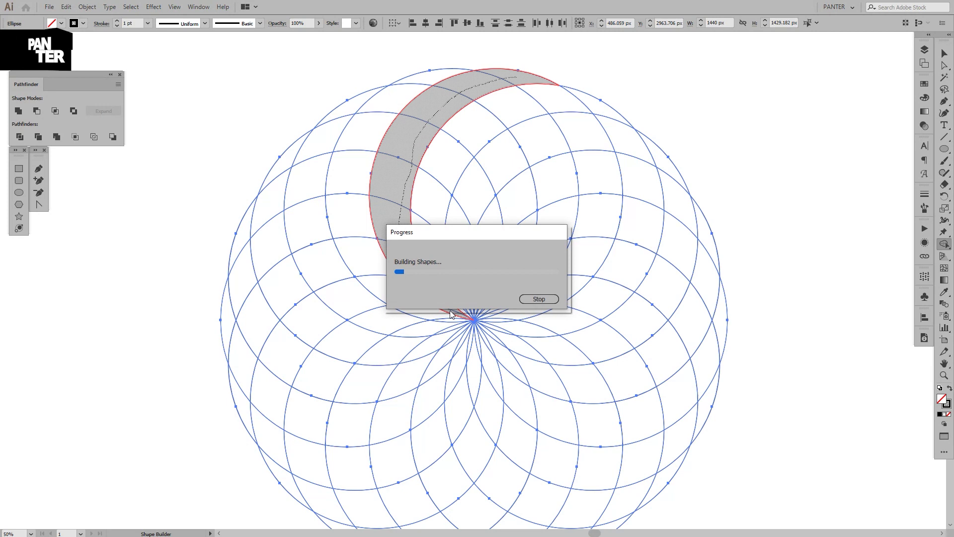
Move the 540.11 × 714.599 px merged crescent out of the rosette to sit beside it
key("v")
right_click(501, 141)
left_click(641, 76)
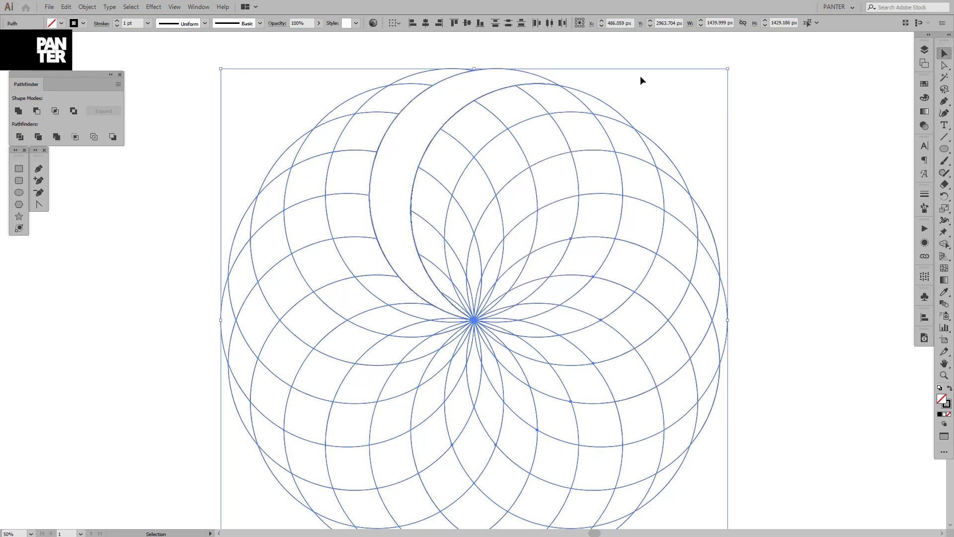
left_click(640, 75)
left_click_drag(533, 74, 373, 117)
key("ctrl+minus")
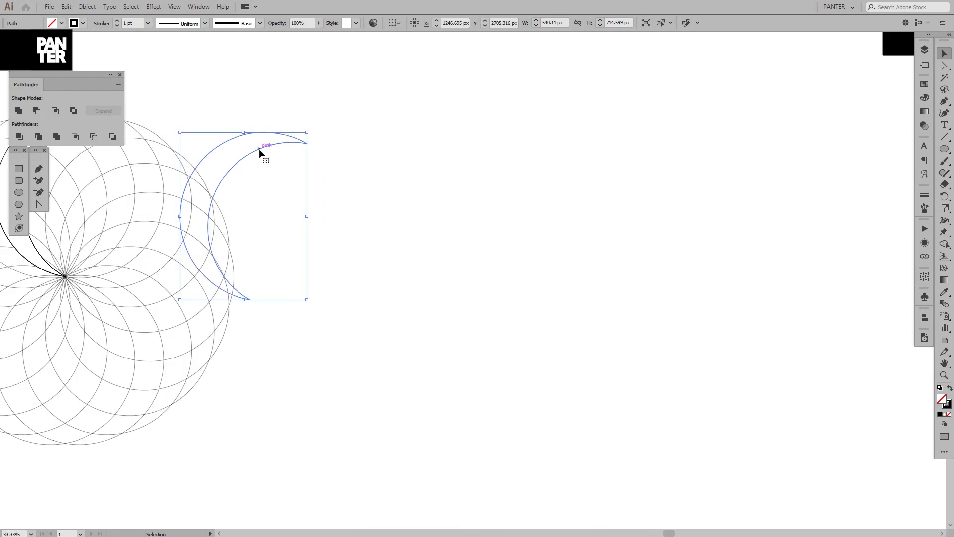
left_click_drag(262, 150, 438, 154)
key("ctrl+plus")
key("space")
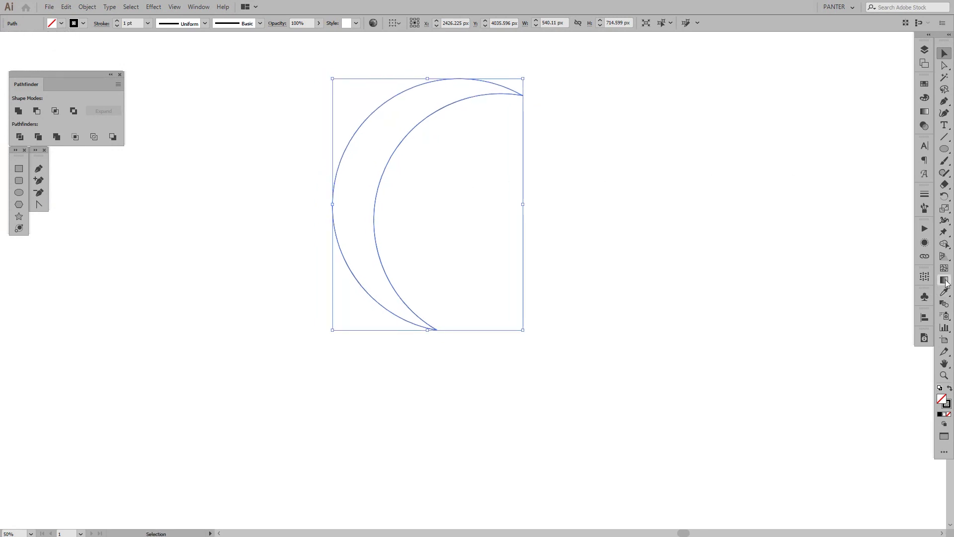
Give the crescent a solid black fill, then a gradient fill with the left stop at the start
left_click(950, 389)
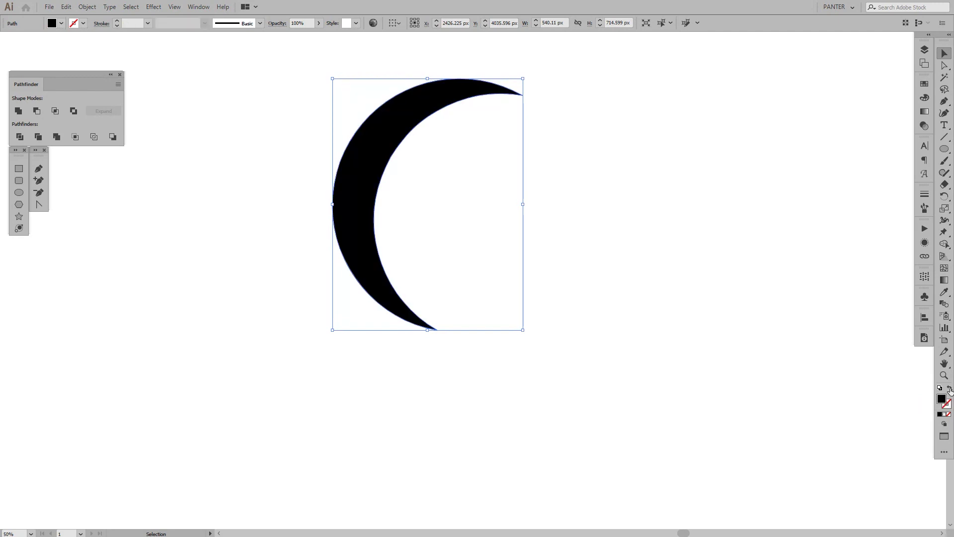
scroll(646, 176, "up", 1)
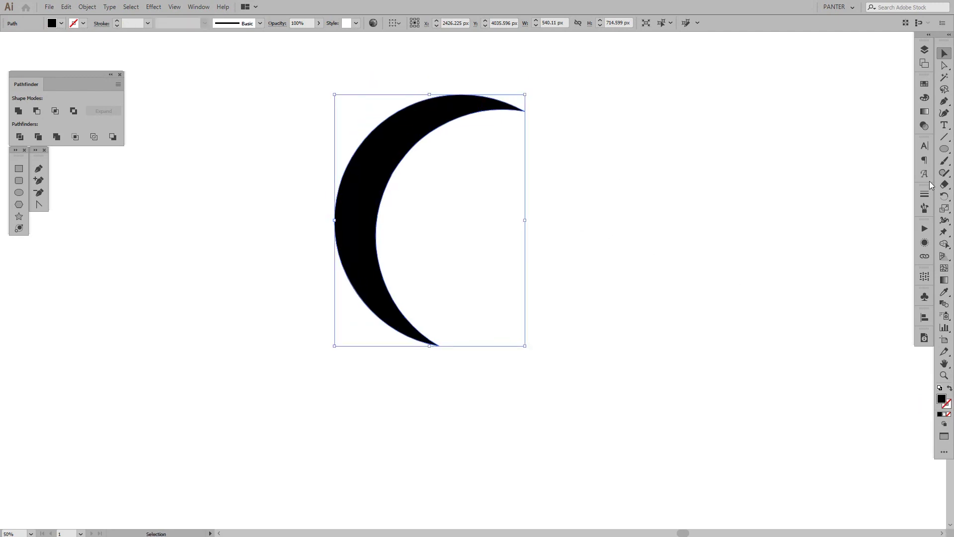
left_click(925, 113)
left_click(848, 154)
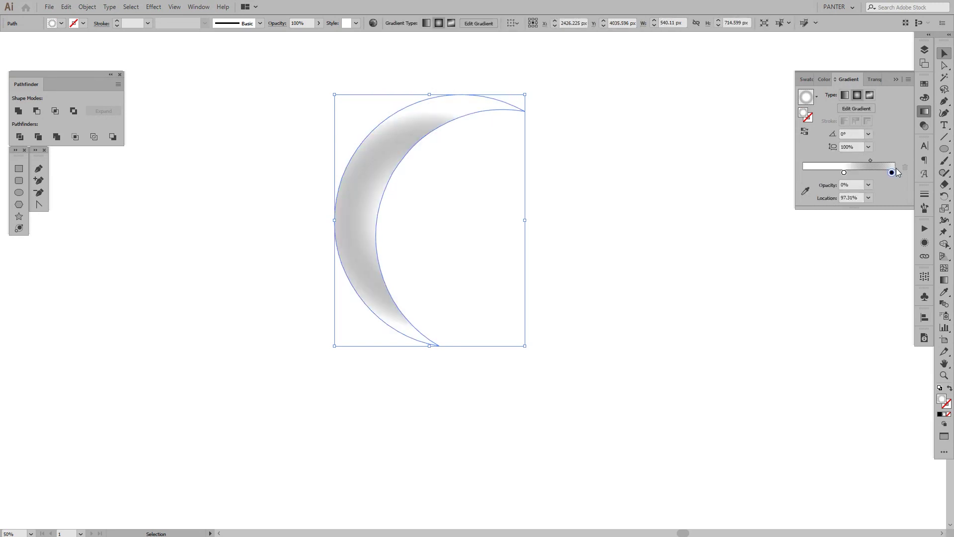
left_click(845, 95)
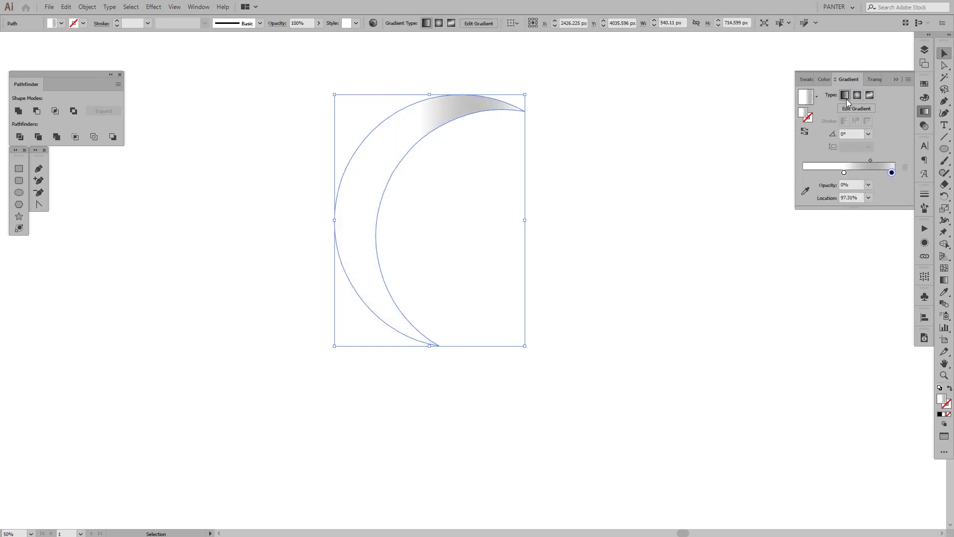
left_click(842, 172)
left_click_drag(840, 174, 787, 177)
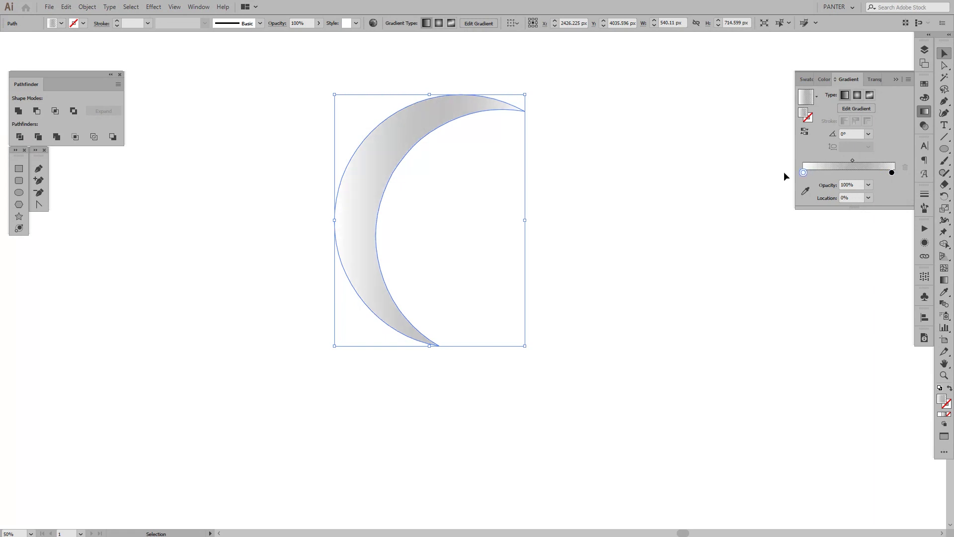
Set the right stop to 100% opacity, switch to a radial gradient, and move the black stop to 0%
left_click(894, 173)
left_click(868, 185)
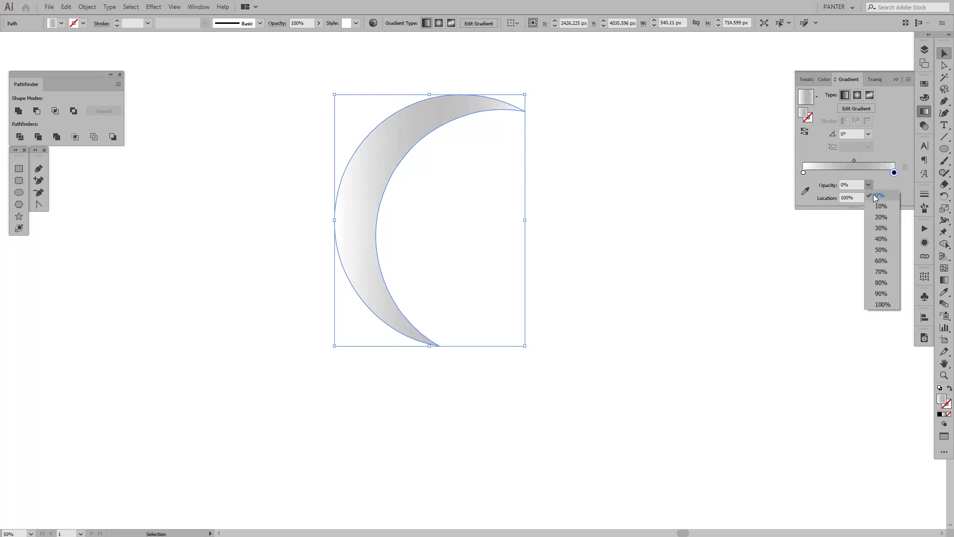
left_click(875, 304)
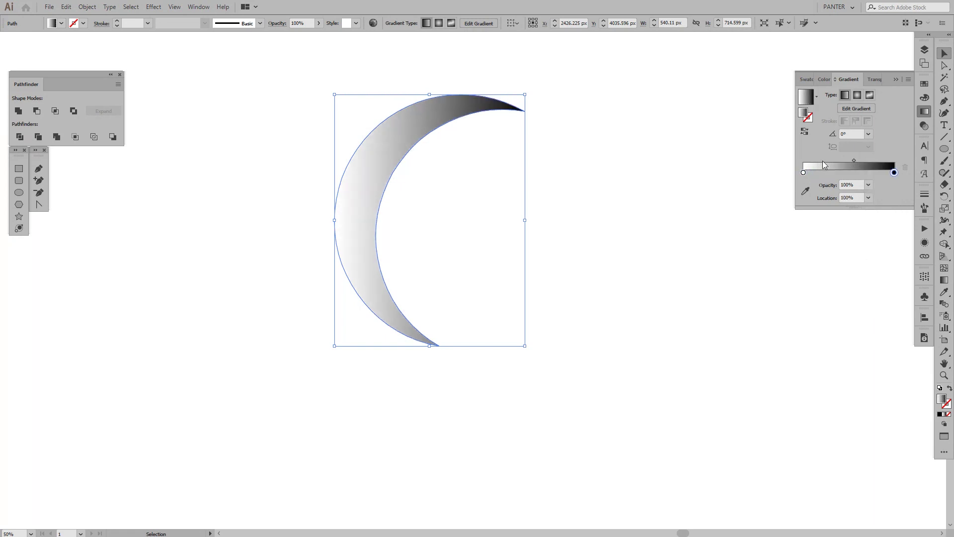
left_click(856, 96)
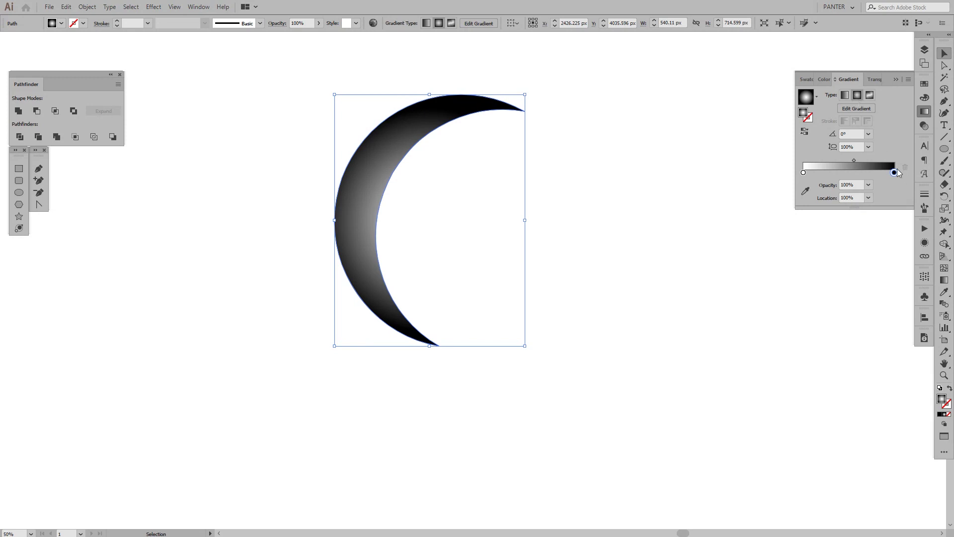
mouse_move(895, 172)
left_mouse_down()
mouse_move(828, 174)
mouse_move(894, 173)
left_mouse_up()
left_click_drag(828, 173, 781, 168)
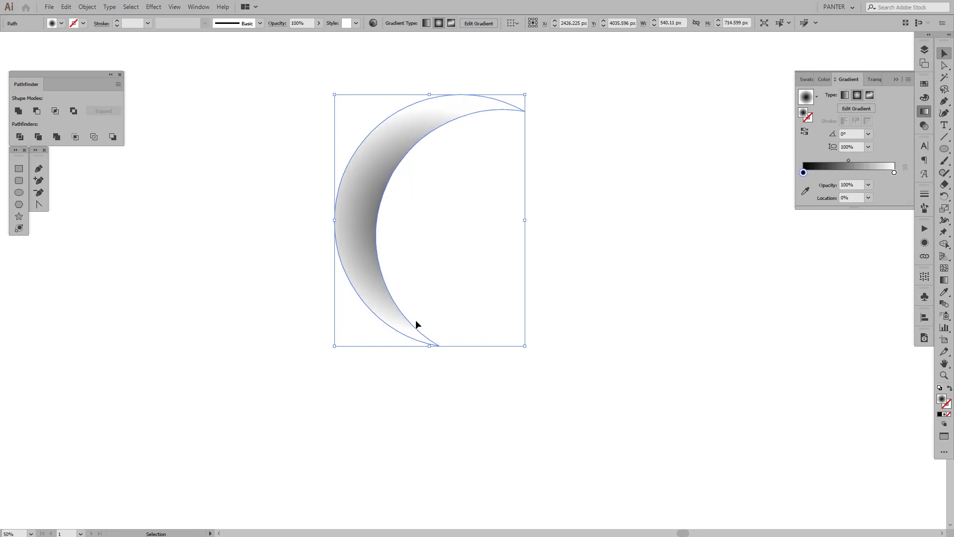
Reposition the radial gradient's origin and adjust its radius on the crescent with the Gradient tool
key("g")
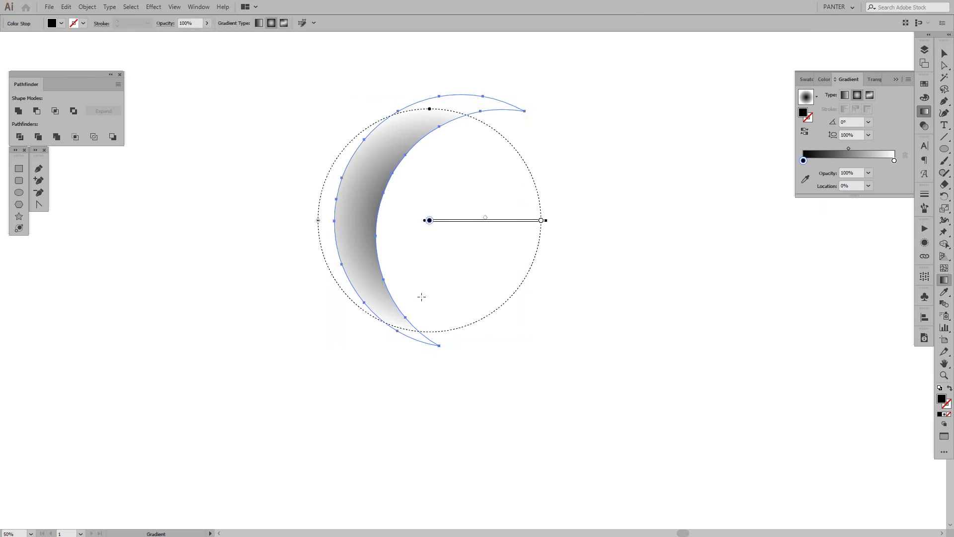
mouse_move(453, 222)
left_mouse_down()
mouse_move(482, 204)
mouse_move(473, 210)
mouse_move(483, 231)
mouse_move(475, 217)
left_mouse_up()
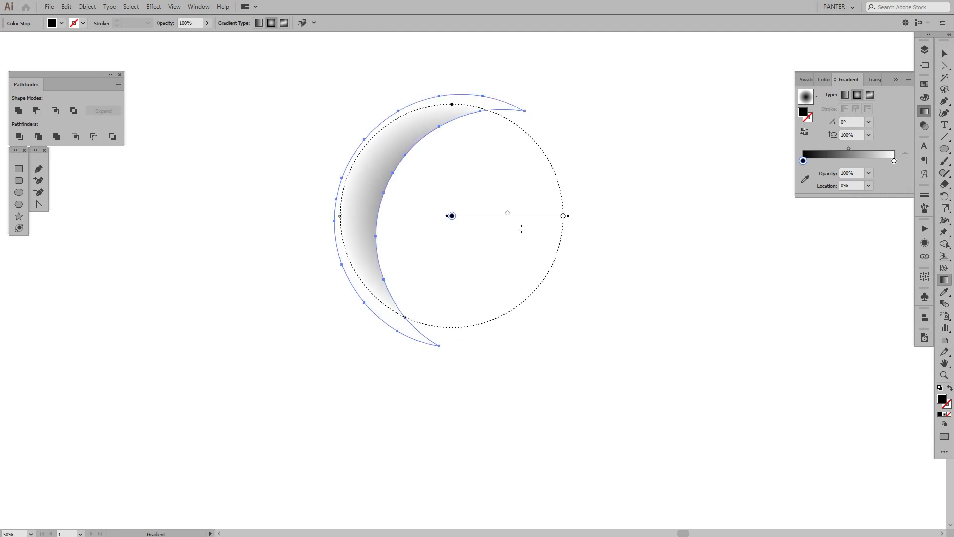
left_click_drag(568, 216, 592, 219)
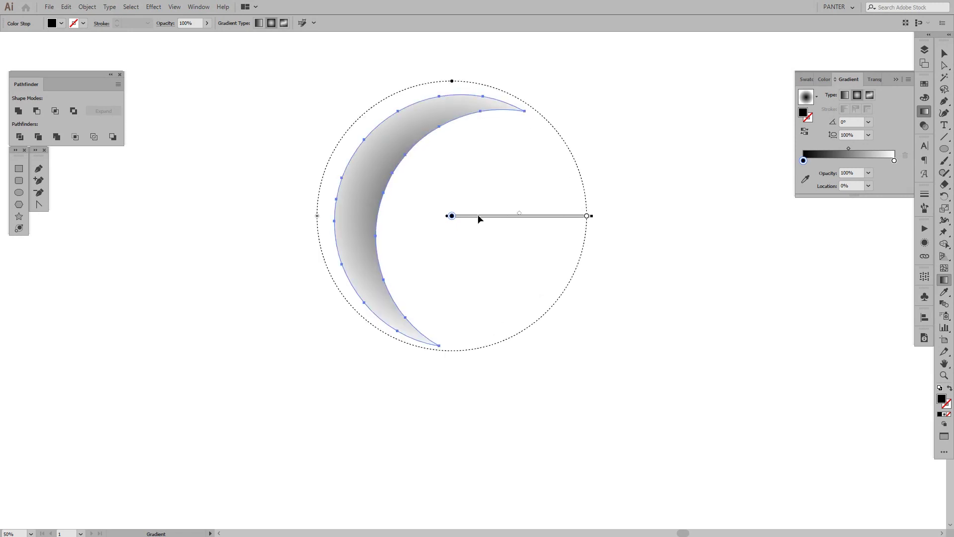
left_click_drag(478, 215, 488, 219)
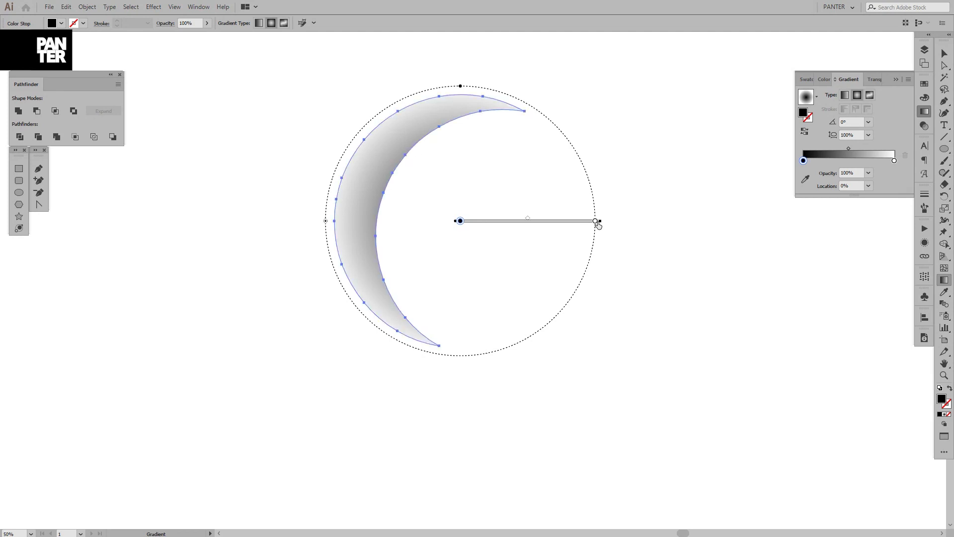
left_click_drag(600, 226, 595, 227)
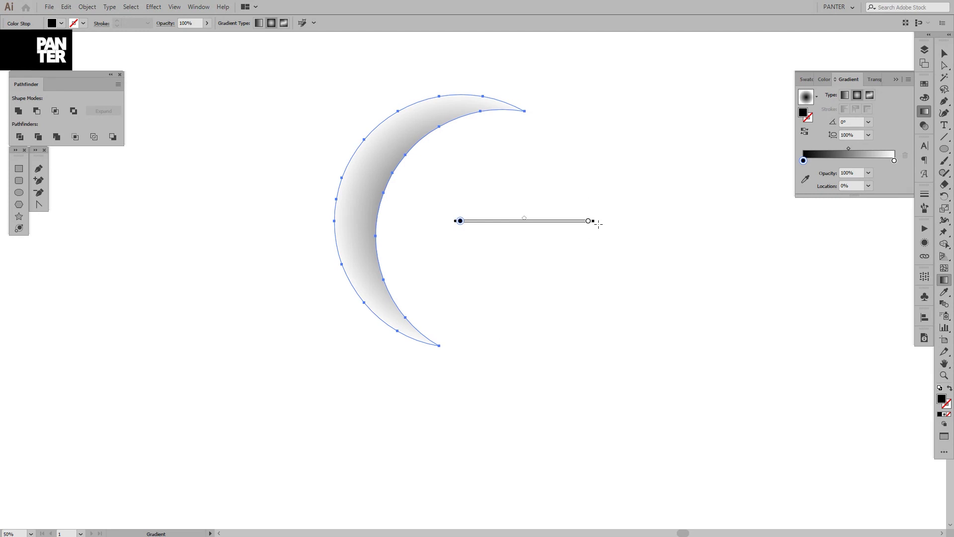
Slide the black gradient stop inward to about 15% and preview the shading
key("v")
left_click(580, 194)
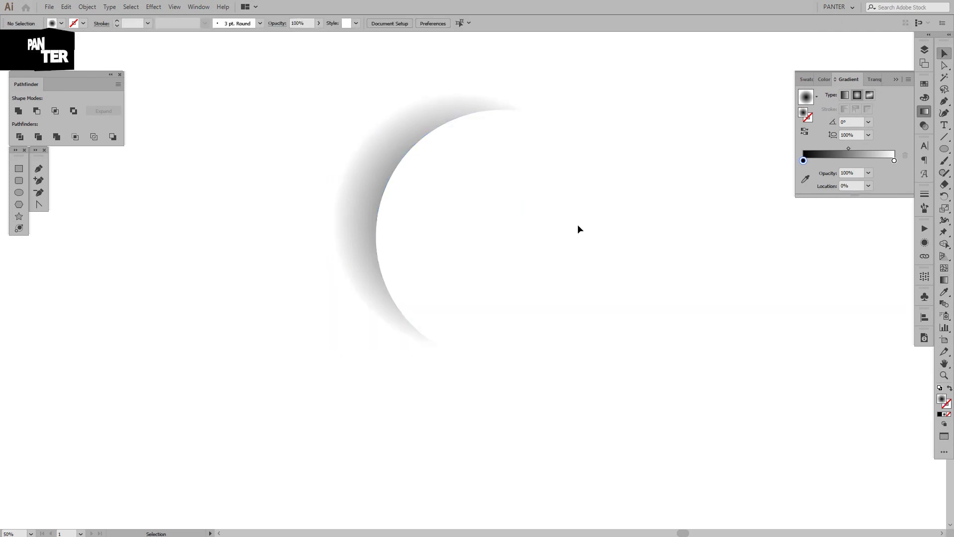
left_click(379, 176)
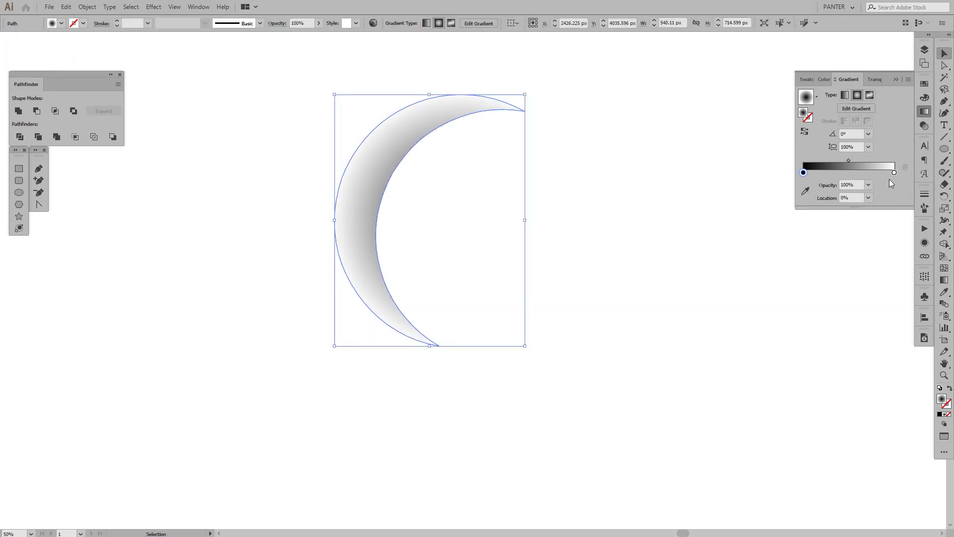
mouse_move(804, 172)
left_mouse_down()
mouse_move(890, 172)
mouse_move(862, 160)
mouse_move(894, 172)
left_mouse_up()
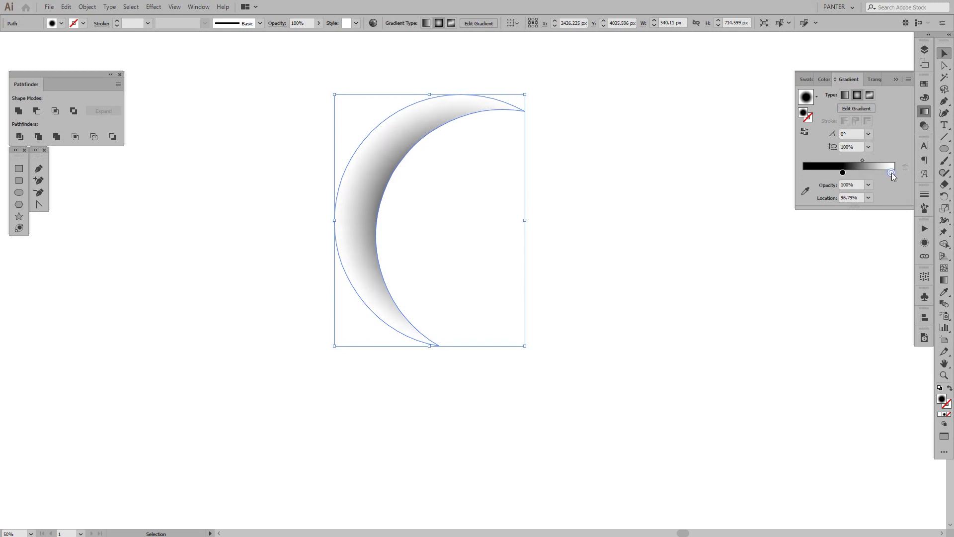
left_click(577, 215)
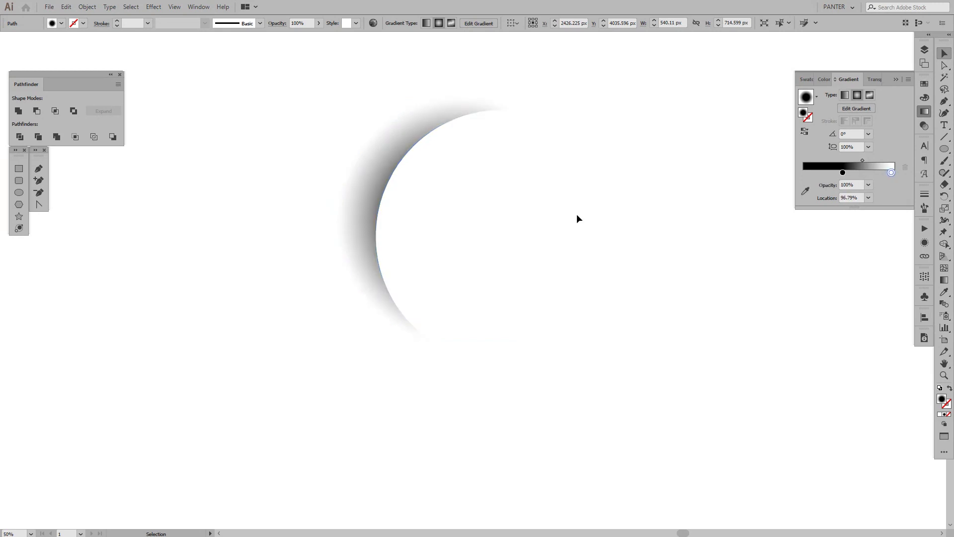
Move the crescent lower on the artboard and collapse the Gradient panel
scroll(611, 228, "up", 2)
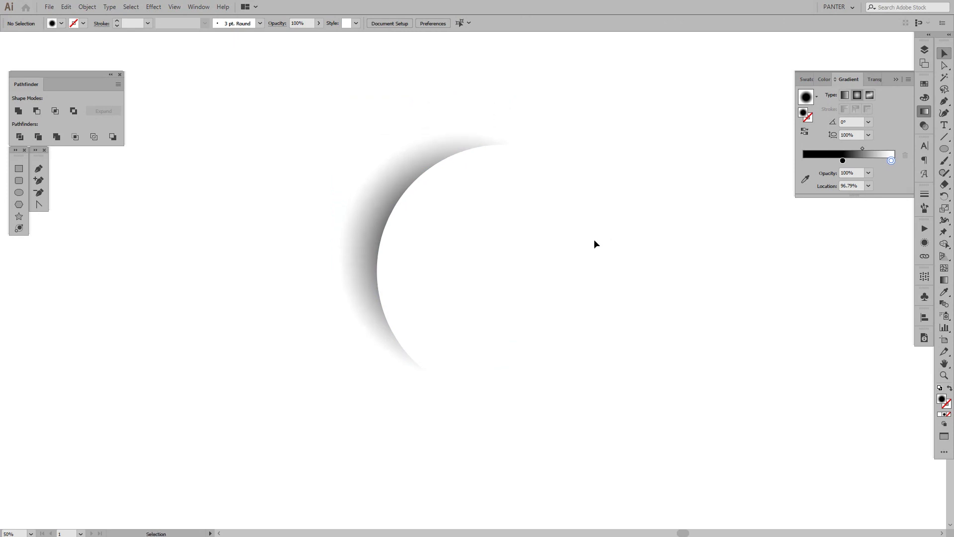
scroll(546, 261, "down", 2)
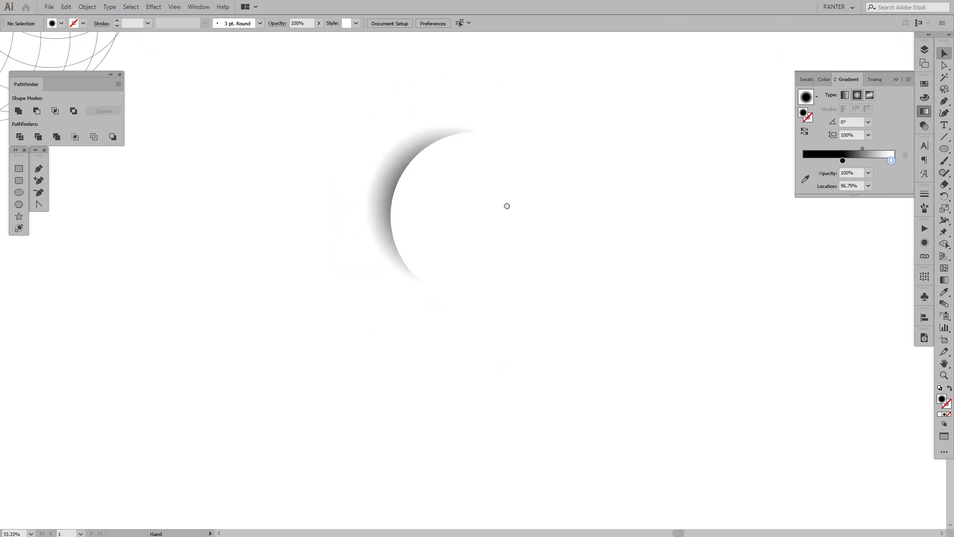
left_click_drag(378, 175, 410, 237)
scroll(496, 252, "up", 1)
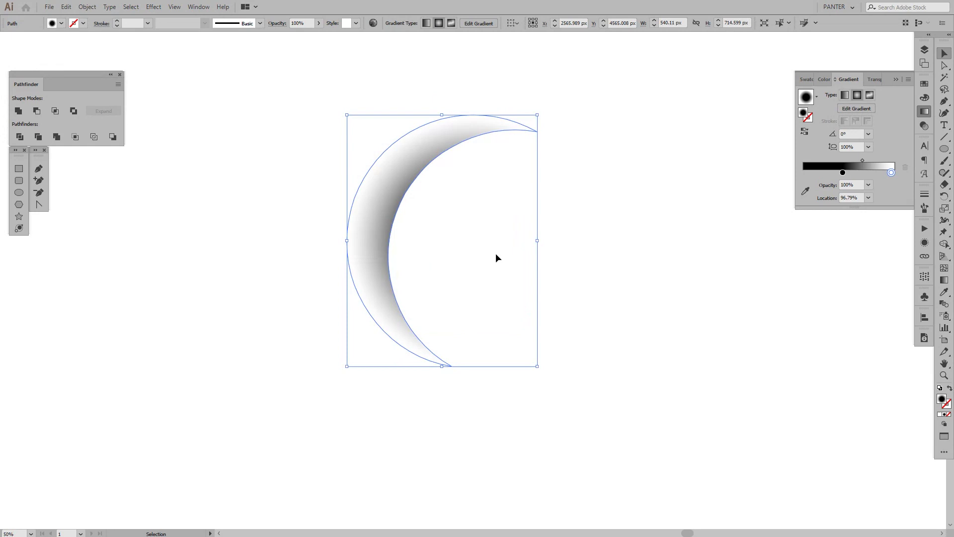
left_click(496, 252)
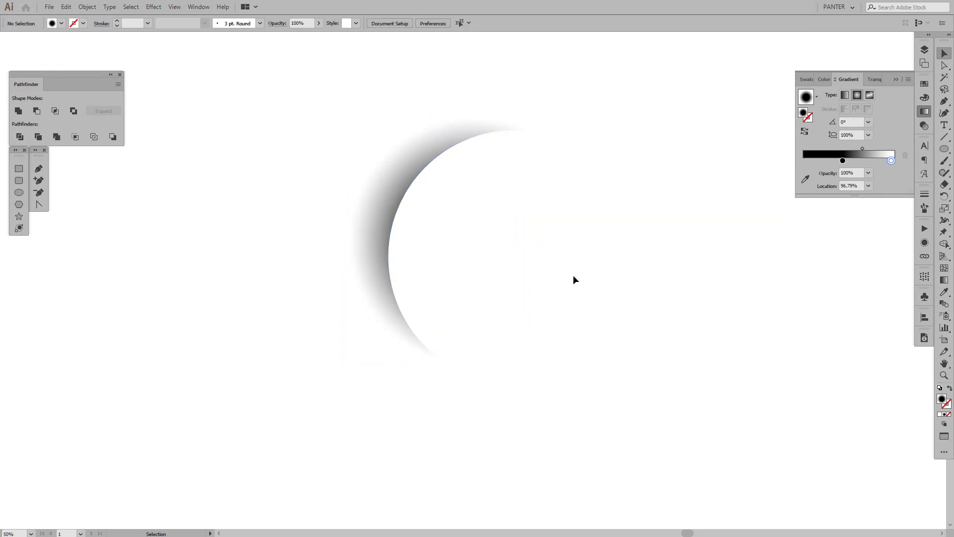
left_click(897, 79)
left_click(376, 240)
Rotate 20° copies of the crescent around its bottom tip, repeating with Ctrl+D to complete the spiral
left_click_drag(532, 258, 521, 229)
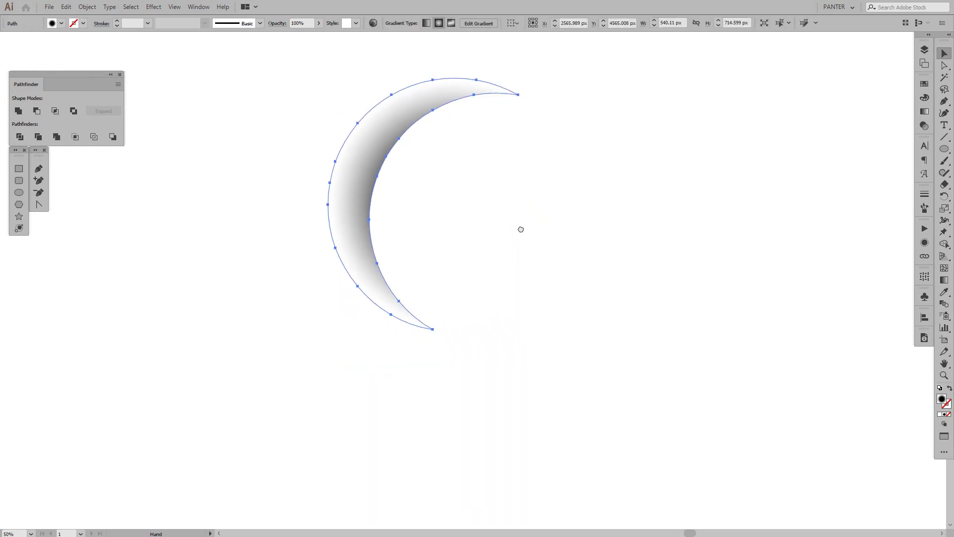
left_click(943, 197)
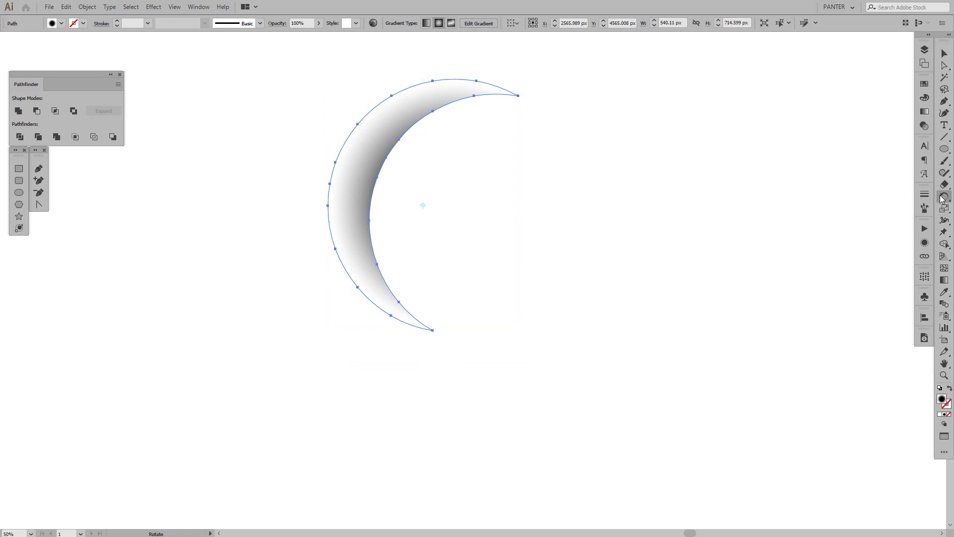
left_click(433, 330, "alt")
left_click(726, 227)
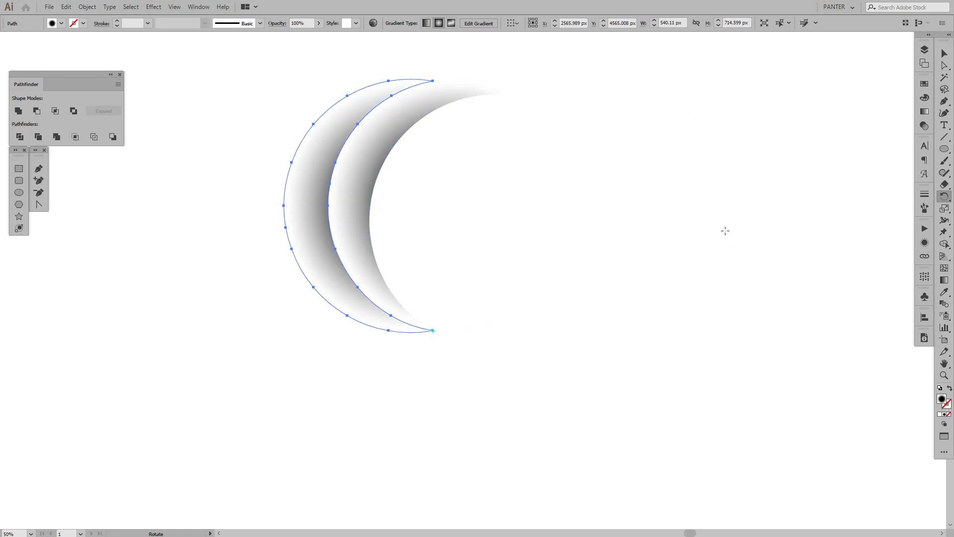
key("ctrl+d")
key("ctrl+d")
key("ctrl+d")
key("ctrl+d")
key("ctrl+d")
key("ctrl+d")
key("ctrl+d")
key("ctrl+d")
key("ctrl+d")
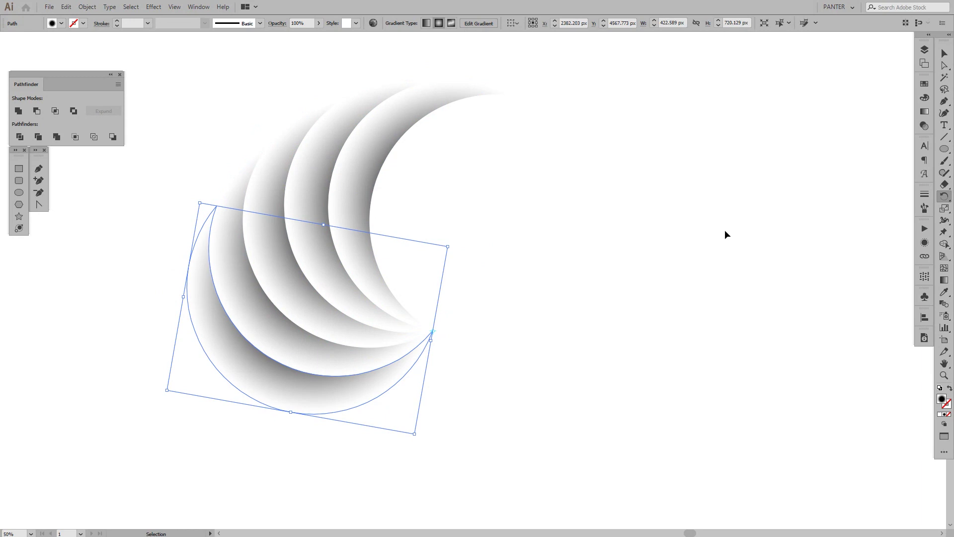
key("ctrl+d")
key("ctrl+d")
key("ctrl+d")
key("ctrl+d")
key("ctrl+d")
key("ctrl+d")
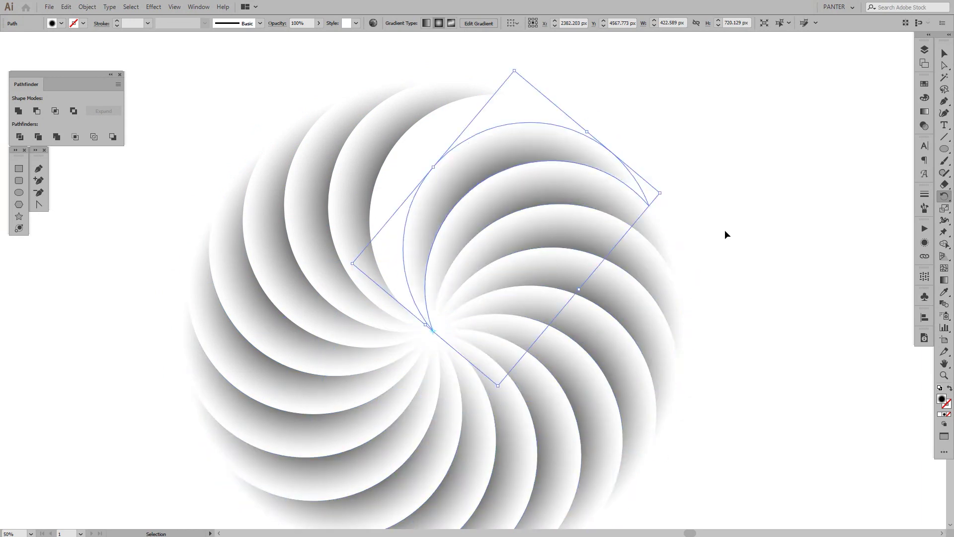
Deselect the spiral and zoom out and pan to see all of it on the canvas
key("v")
left_click(745, 251)
scroll(731, 262, "down", 1)
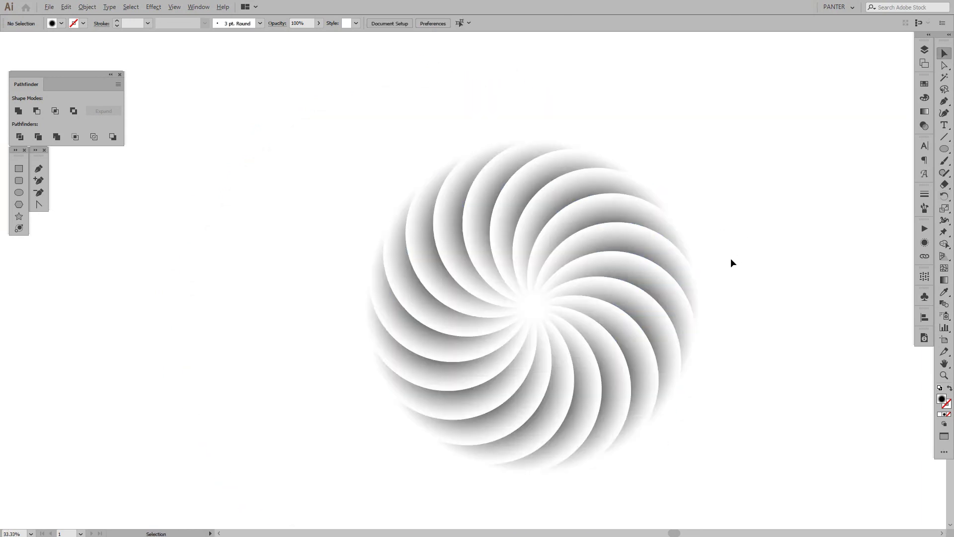
left_click_drag(730, 262, 659, 264)
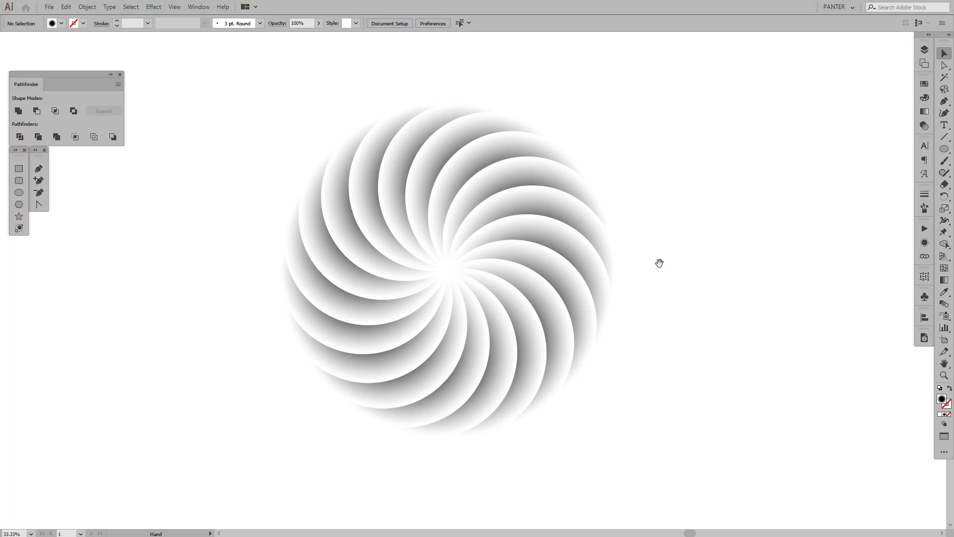
key("space")
key("space")
Select the spiral group and set its gradient end stop to 0% opacity
left_click_drag(663, 273, 691, 282)
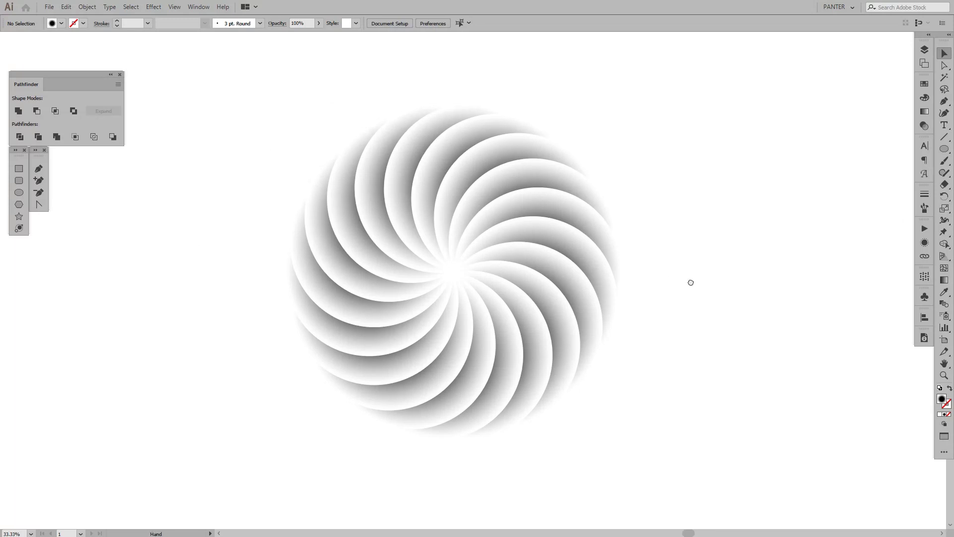
left_click_drag(754, 411, 642, 316)
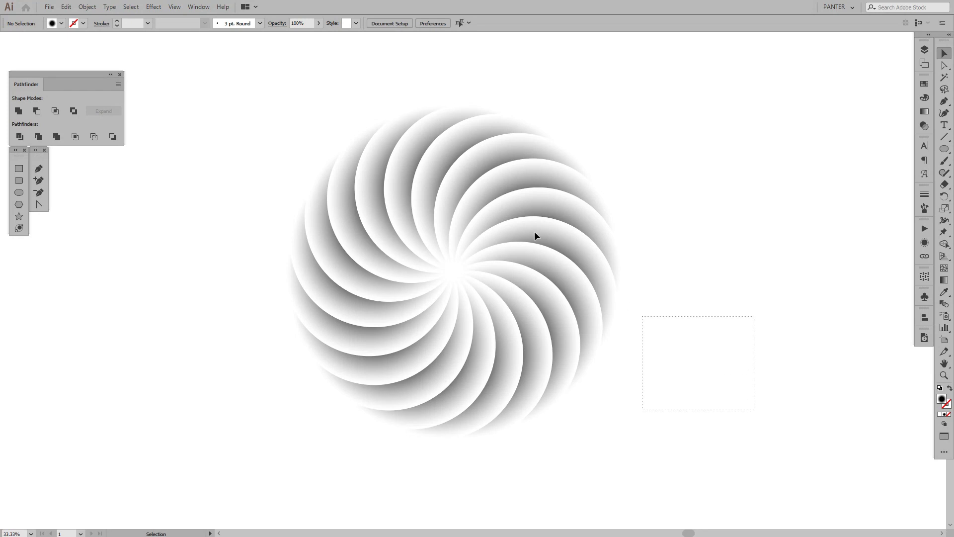
left_click(341, 136)
right_click(428, 177)
left_click(471, 235)
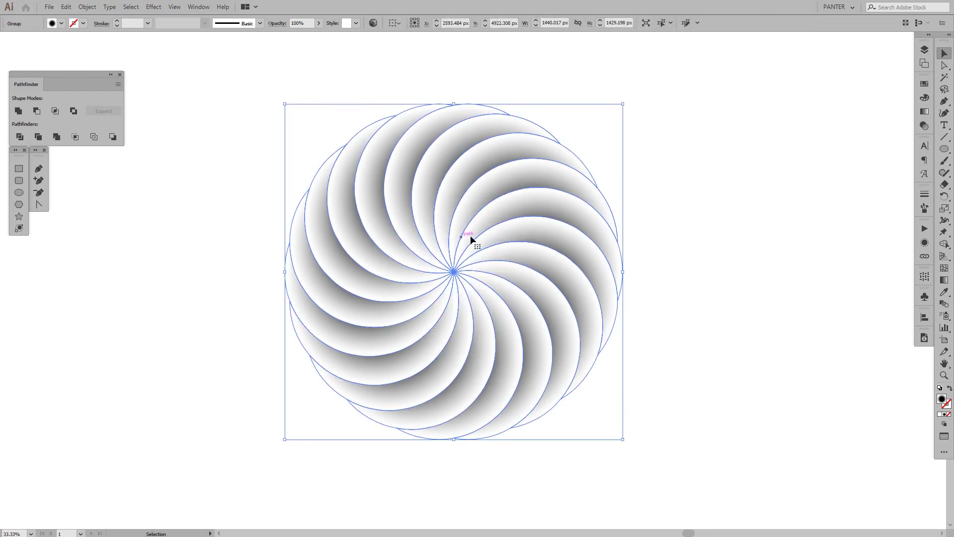
left_click(920, 115)
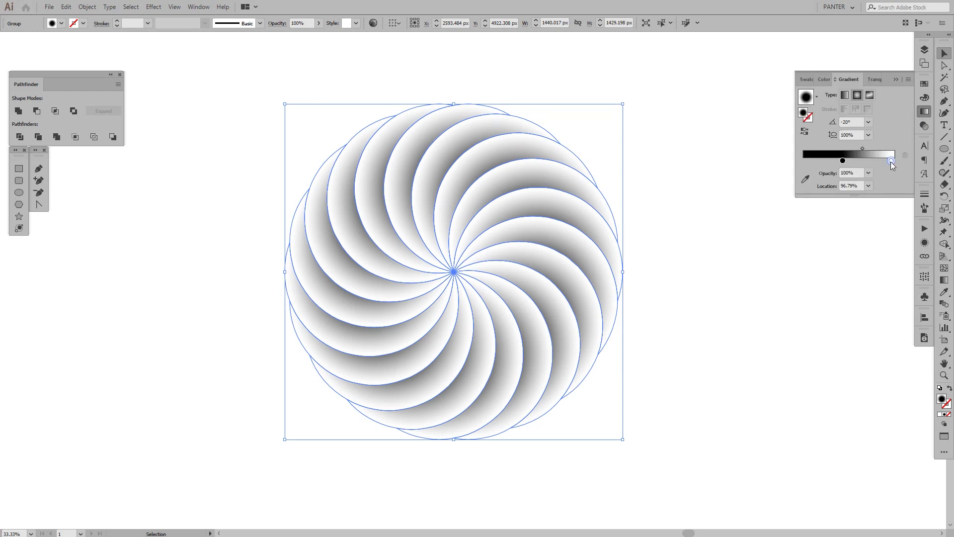
left_click(869, 172)
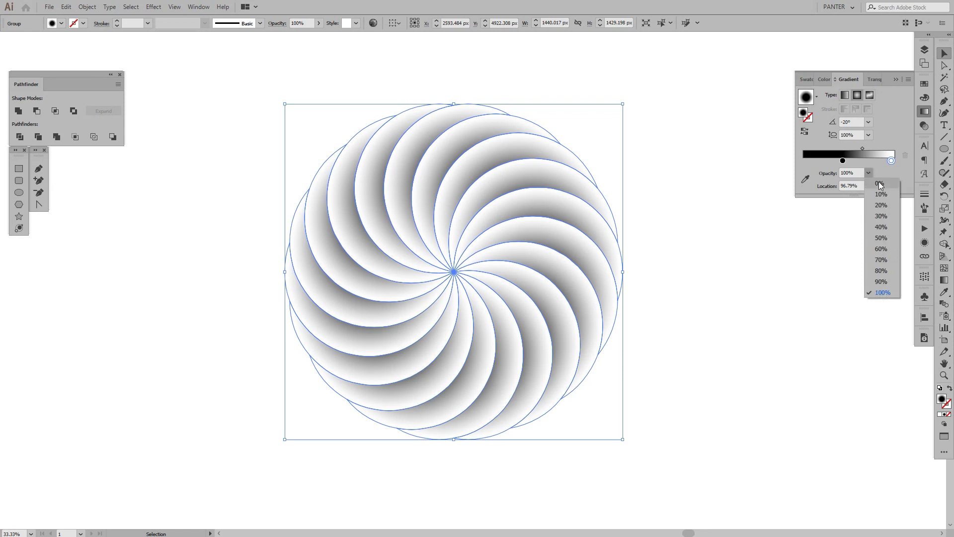
left_click(879, 182)
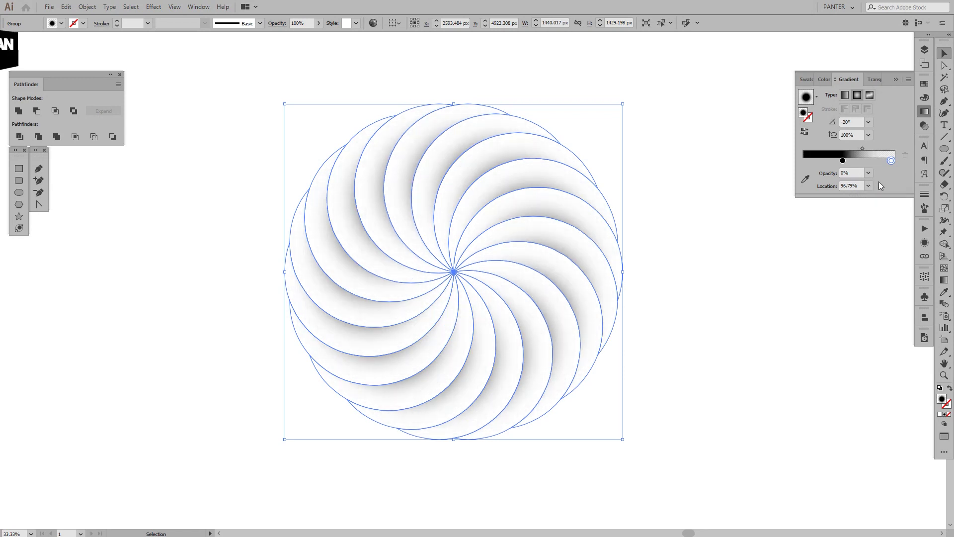
left_click(730, 261)
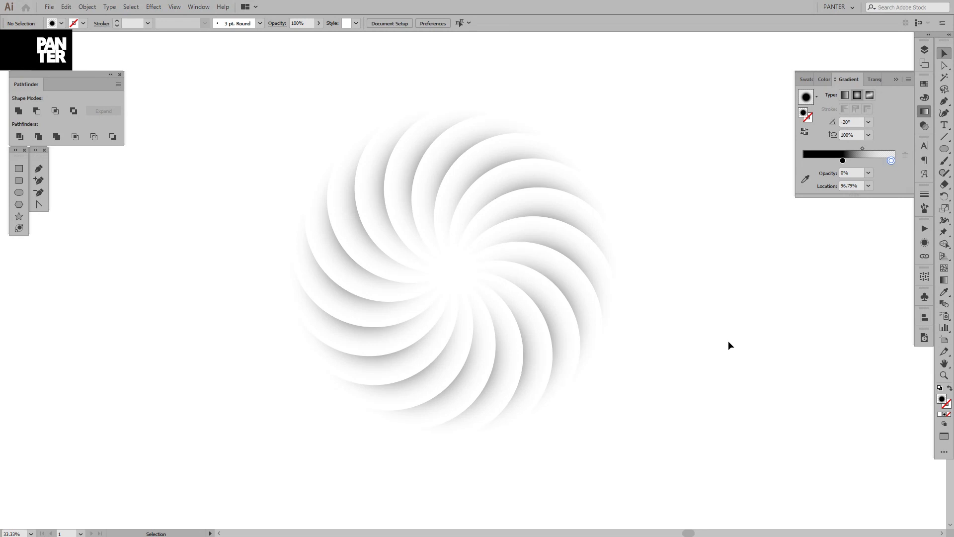
Drag the gradient midpoint to 57.82% and check the darker crescent shading
left_click_drag(729, 341, 561, 250)
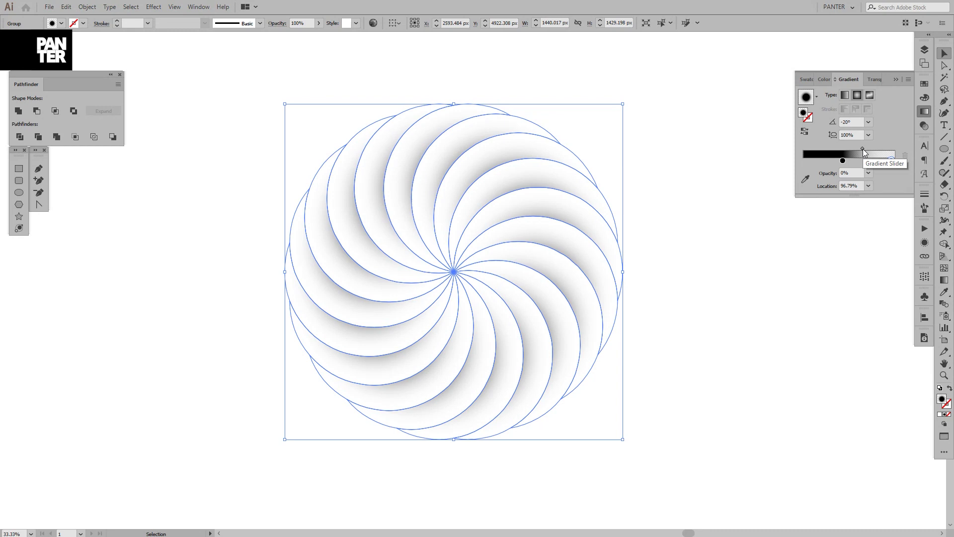
left_click_drag(863, 153, 872, 150)
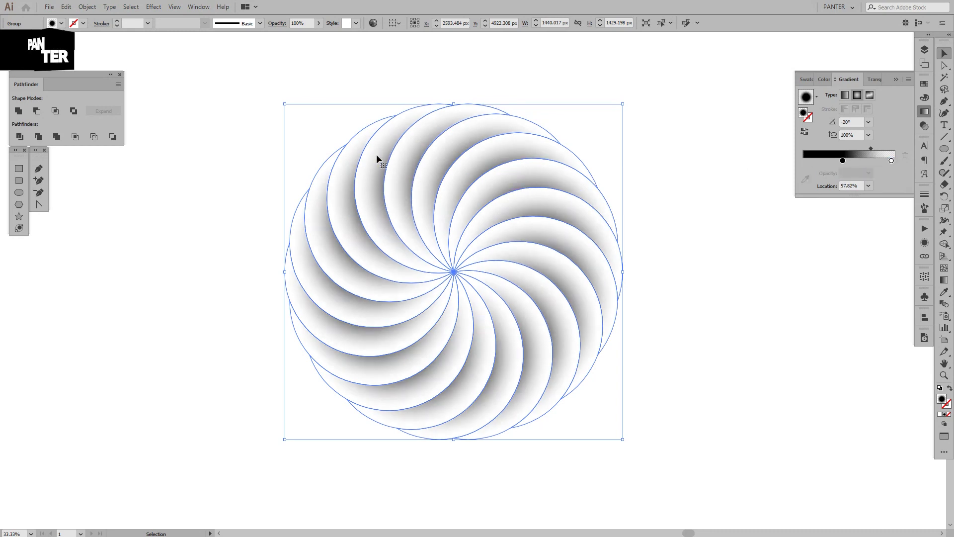
left_click(753, 270)
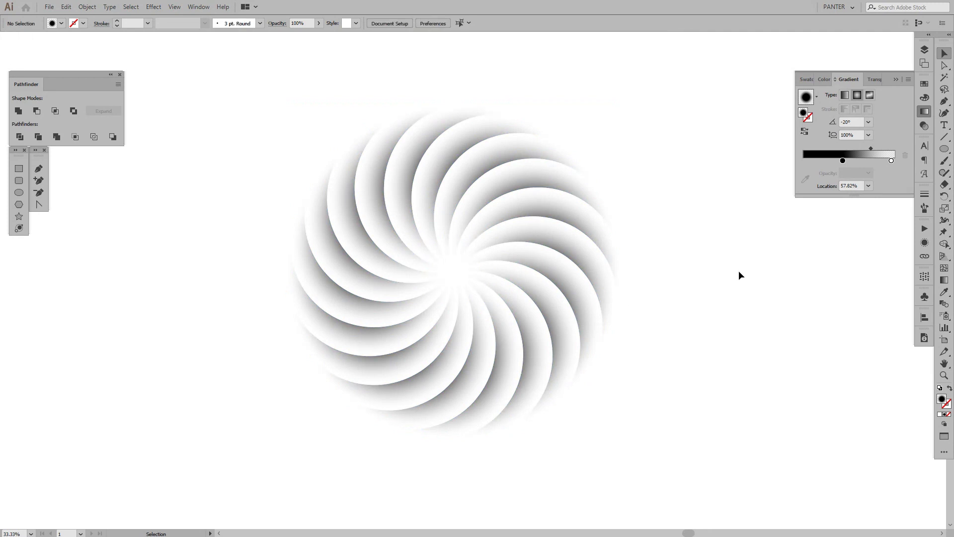
left_click_drag(739, 324, 547, 254)
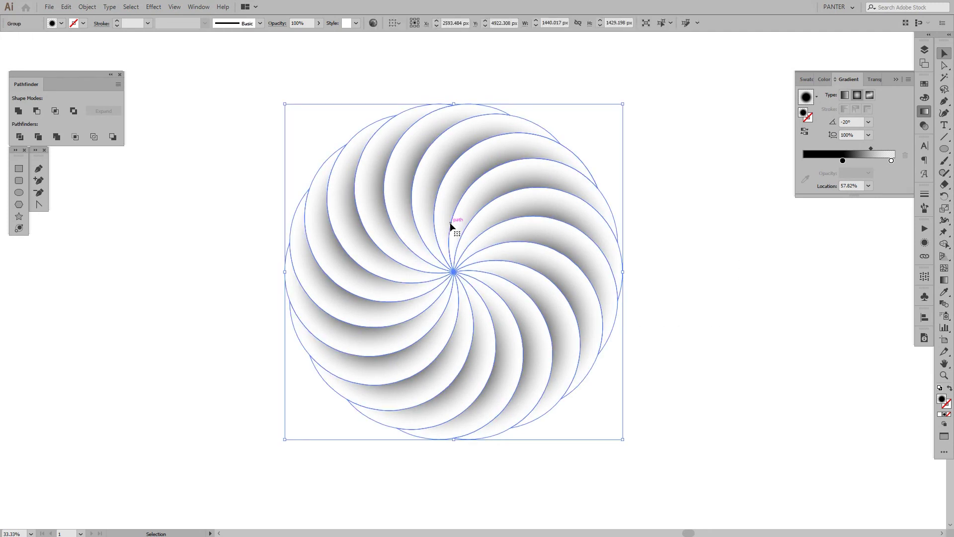
Reflect the spiral group across the vertical axis via Transform > Reflect, then deselect
key("a")
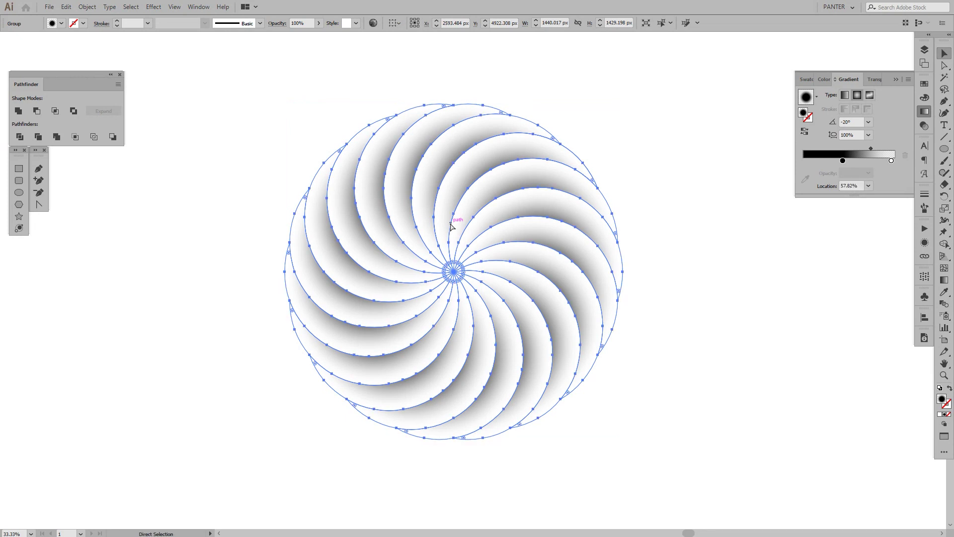
key("v")
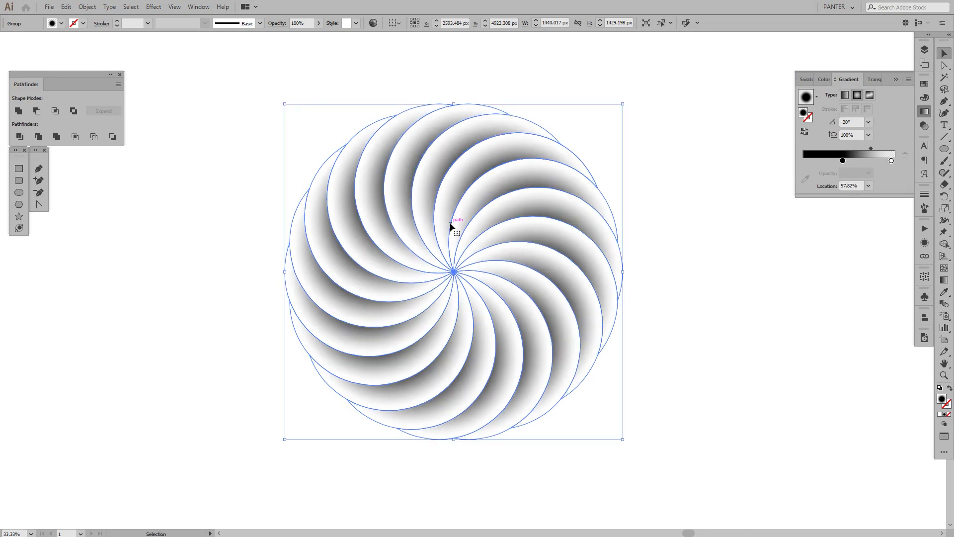
right_click(524, 220)
mouse_move(581, 322)
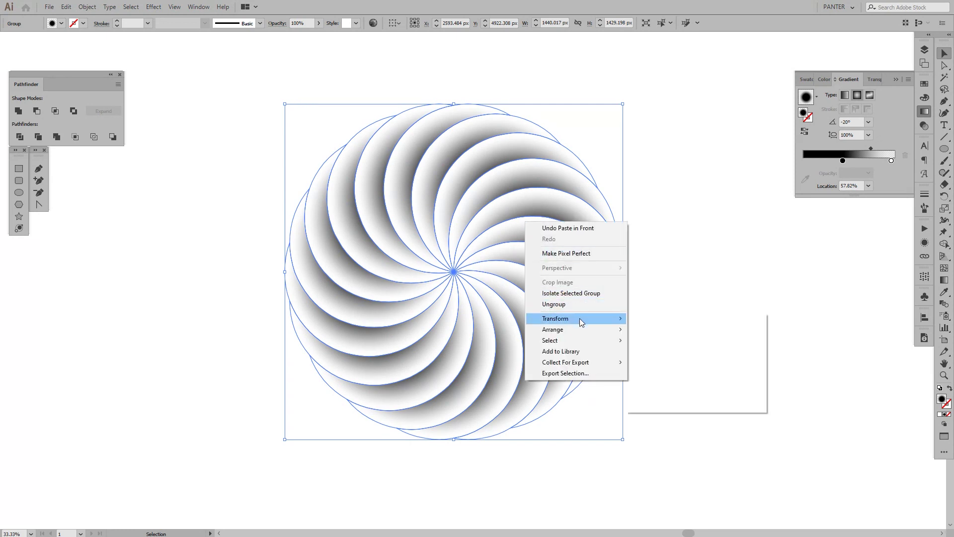
left_click(662, 355)
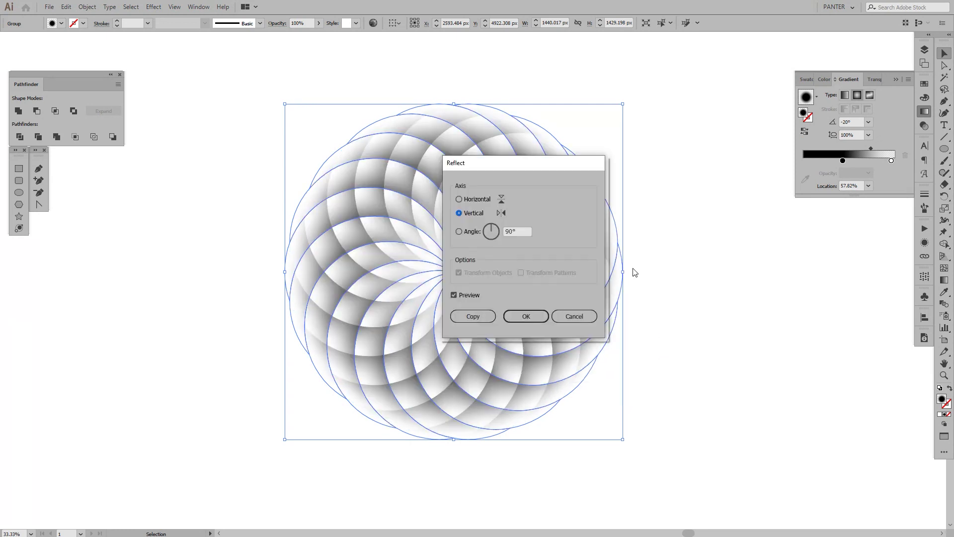
left_click(526, 317)
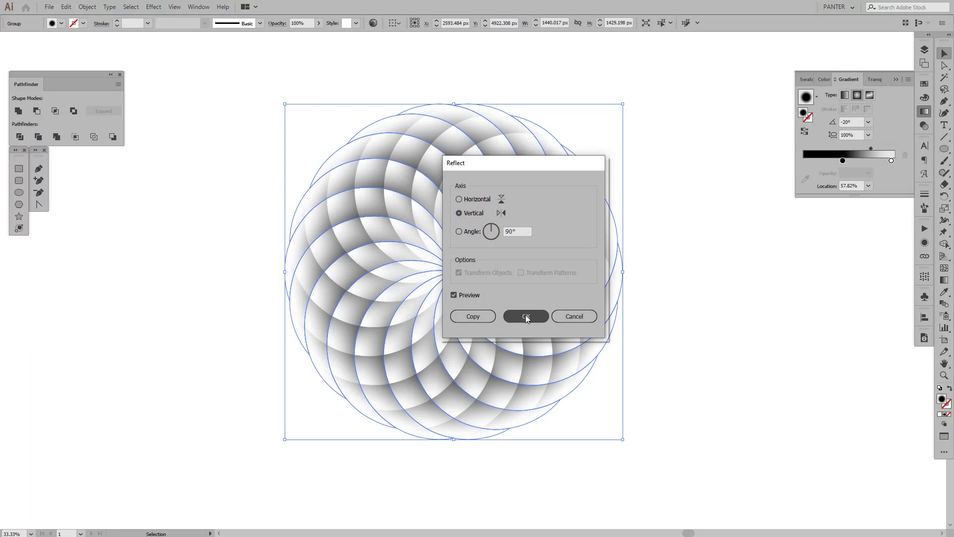
left_click(730, 313)
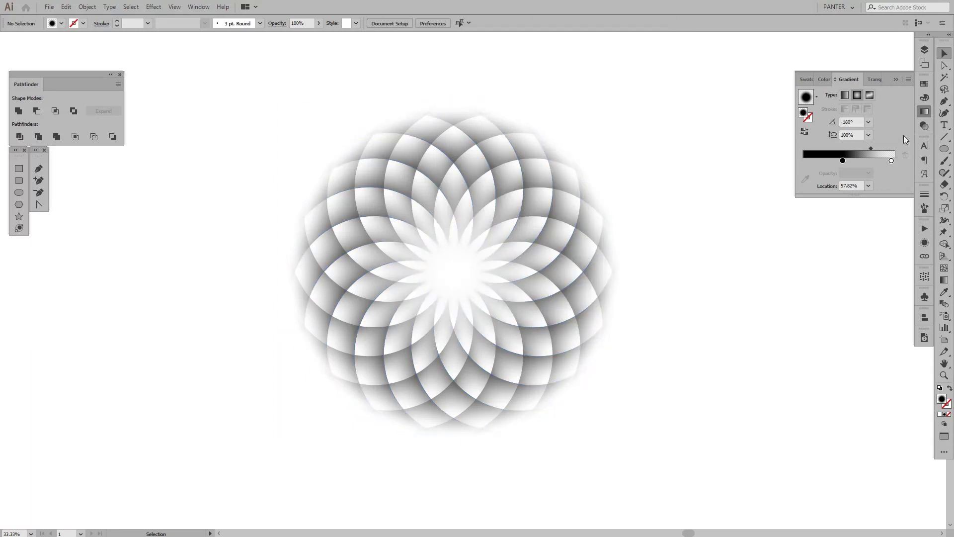
Close the Gradient panel and position a copy of the spiral group to the right of the rosette
left_click(897, 79)
left_click_drag(761, 192, 498, 225)
scroll(626, 209, "down", 1)
left_click_drag(392, 263, 778, 293)
left_click(745, 134)
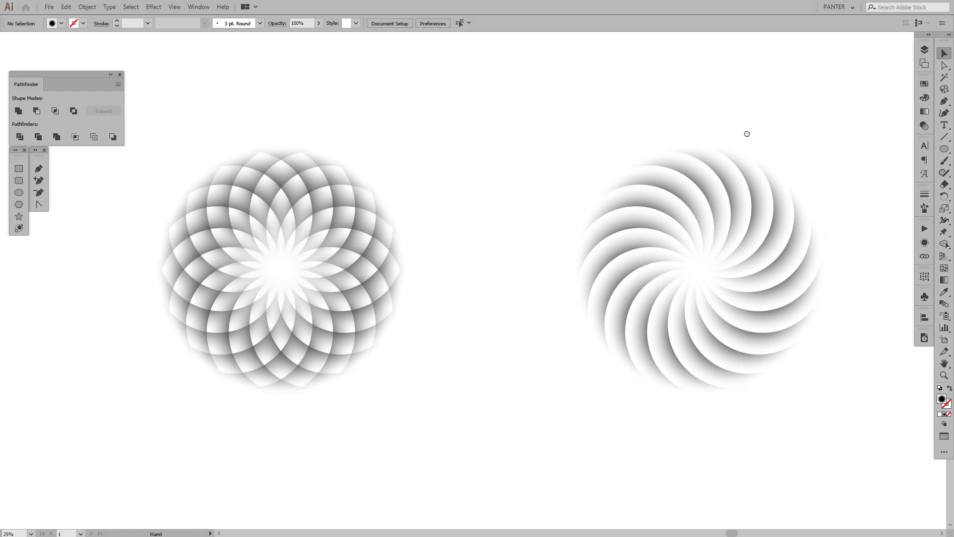
left_click_drag(746, 135, 733, 132)
left_click_drag(731, 222, 636, 240)
Zoom to frame both flowers side by side and deselect the spiral
key("z")
left_click(452, 297)
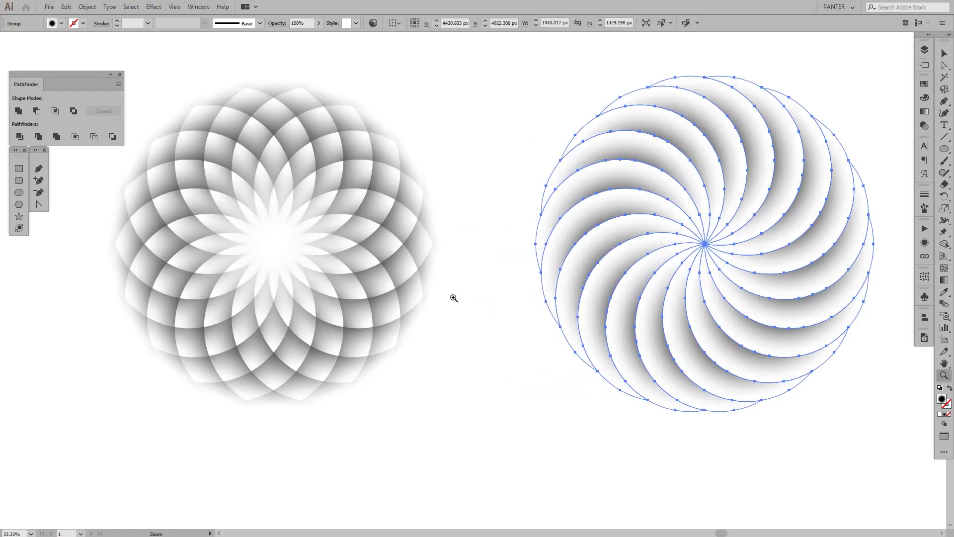
left_click_drag(519, 328, 512, 358)
scroll(512, 358, "down", 1)
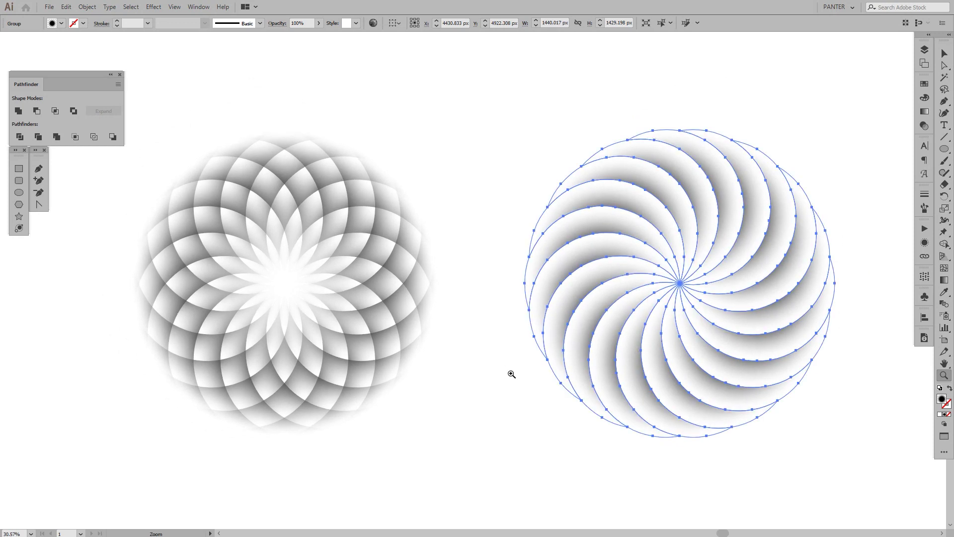
key("v")
left_click(537, 433)
left_click_drag(701, 469, 701, 464)
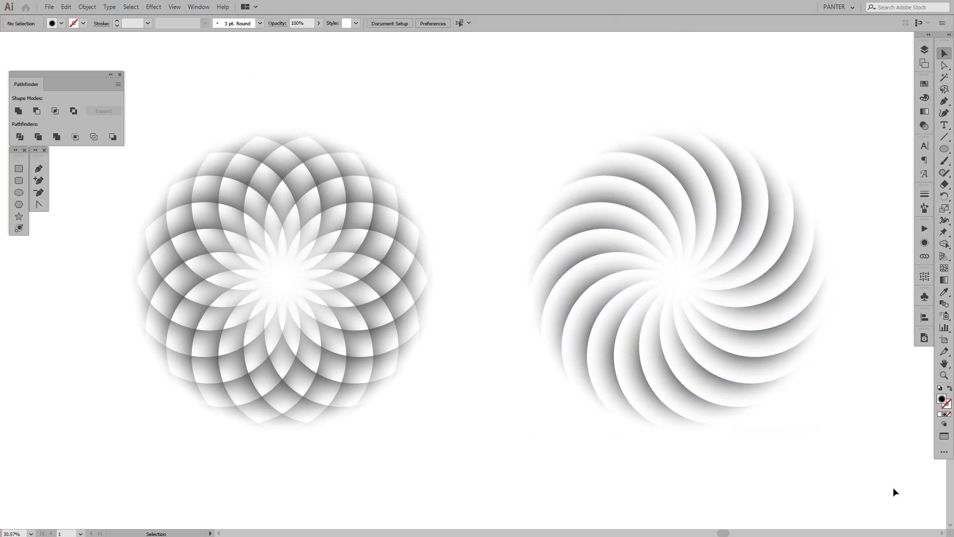